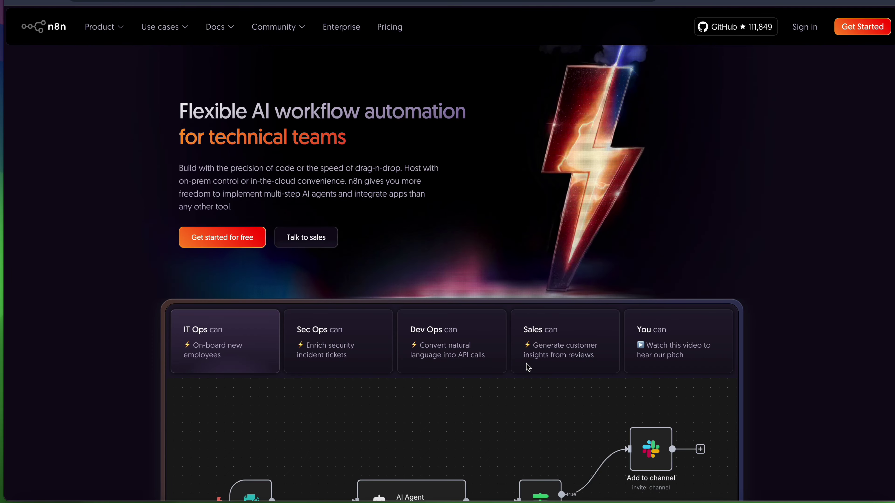
Open a new incognito window and go to the Hostinger website
scroll(528, 366, "down", 4)
scroll(527, 367, "down", 3)
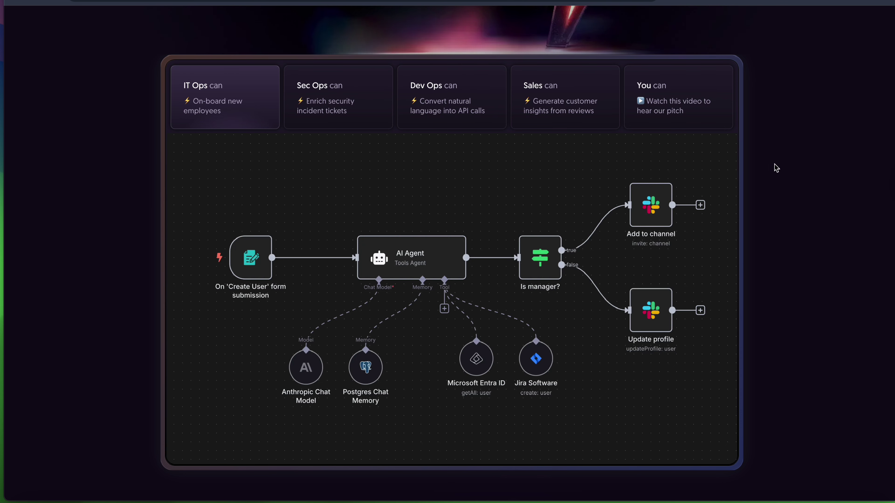
left_click(881, 16)
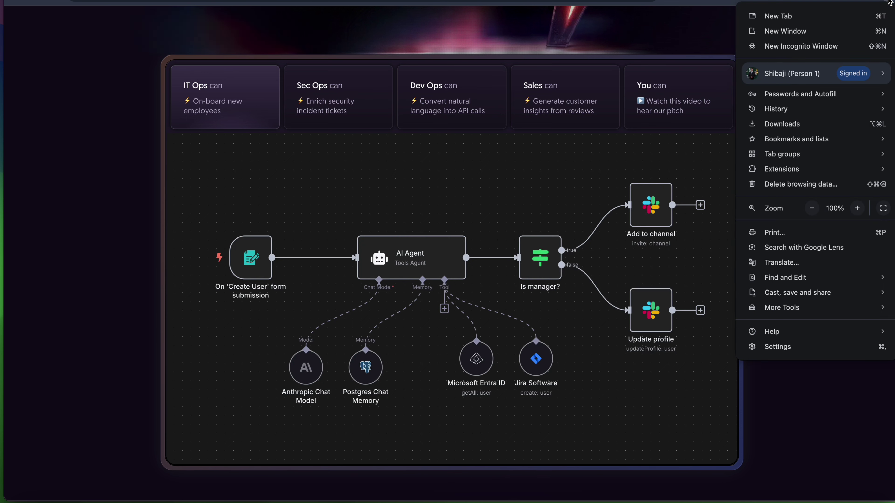
left_click(830, 46)
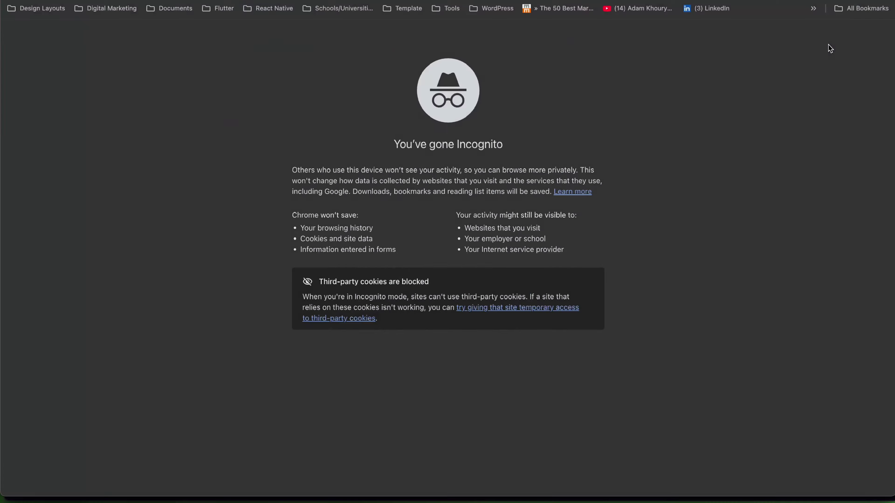
type("ho")
key("Return")
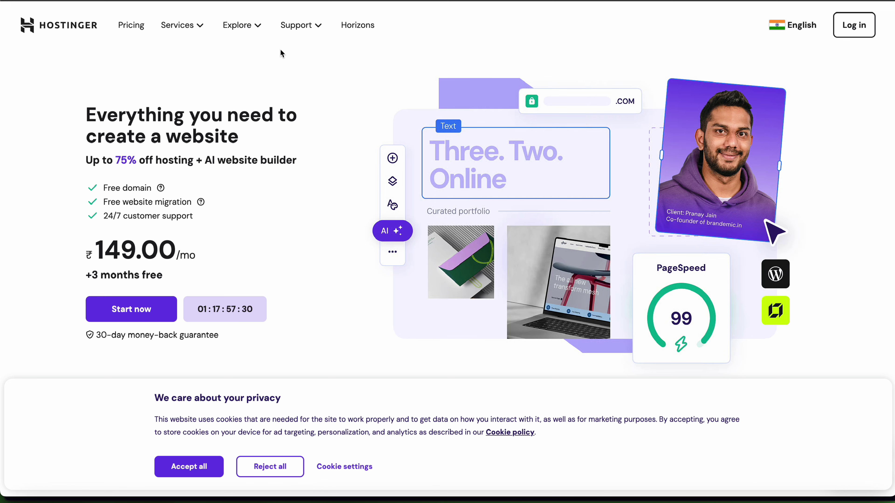
Open the n8n VPS hosting page from Hostinger's list of services
left_click(190, 29)
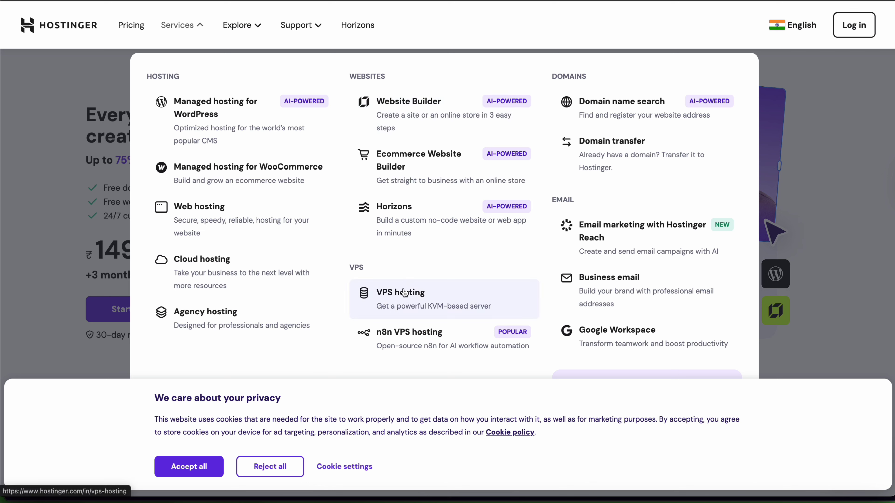
scroll(404, 292, "down", 1)
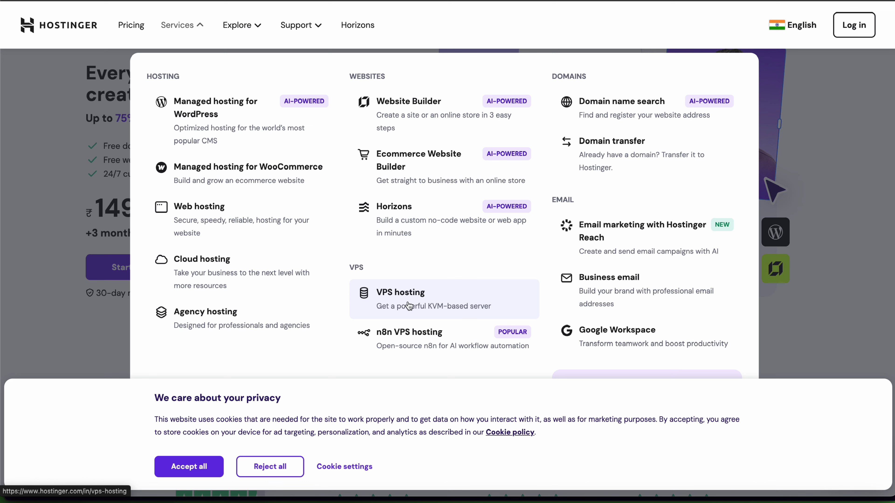
left_click(415, 340)
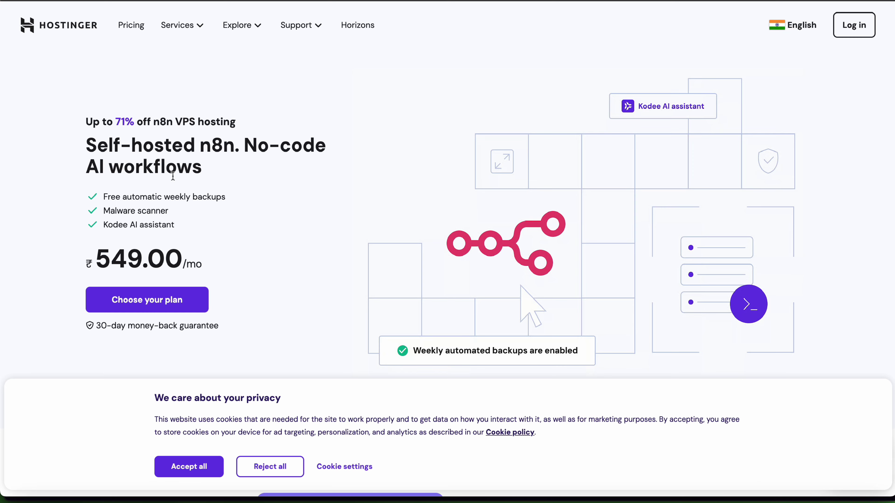
Accept all cookies on the n8n VPS hosting page
scroll(173, 175, "down", 5)
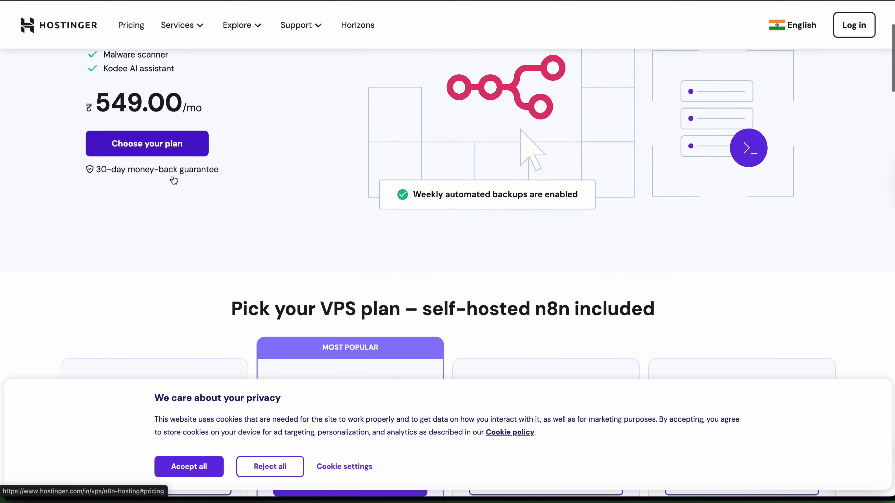
scroll(198, 167, "up", 2)
scroll(256, 158, "down", 4)
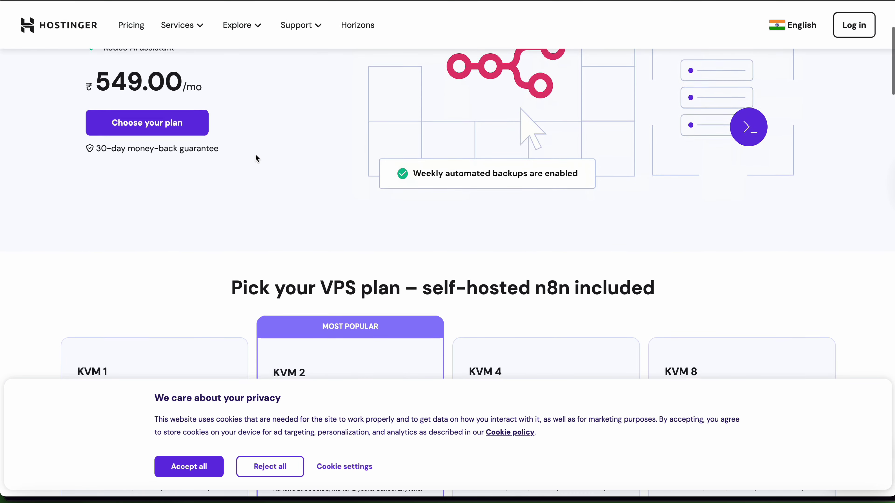
scroll(256, 158, "down", 1)
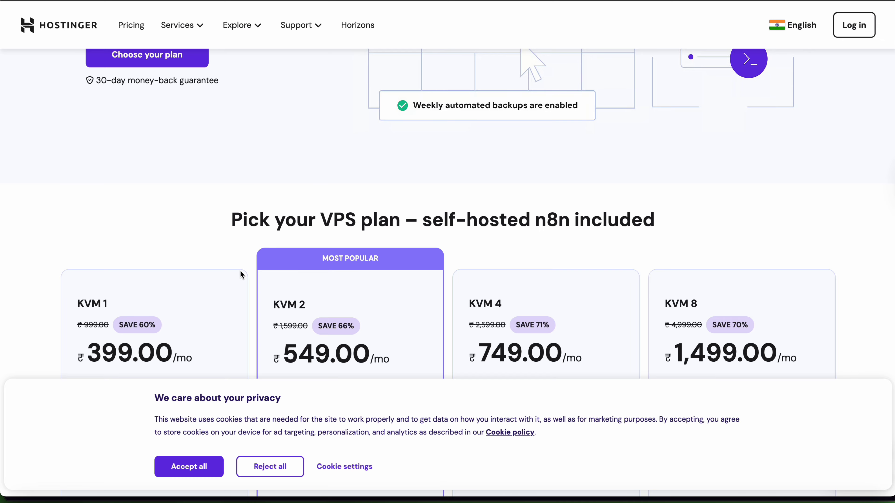
left_click(190, 467)
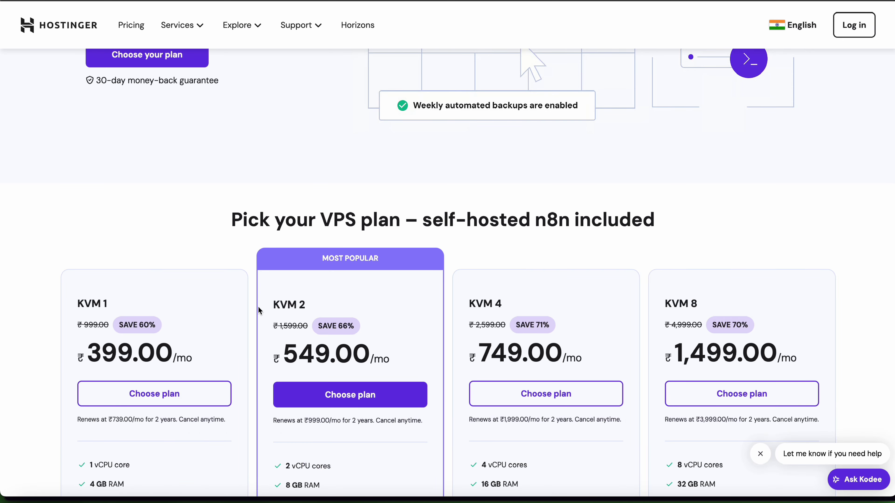
Choose the KVM 4 plan from the self-hosted n8n VPS plans
scroll(266, 287, "up", 7)
scroll(267, 286, "down", 7)
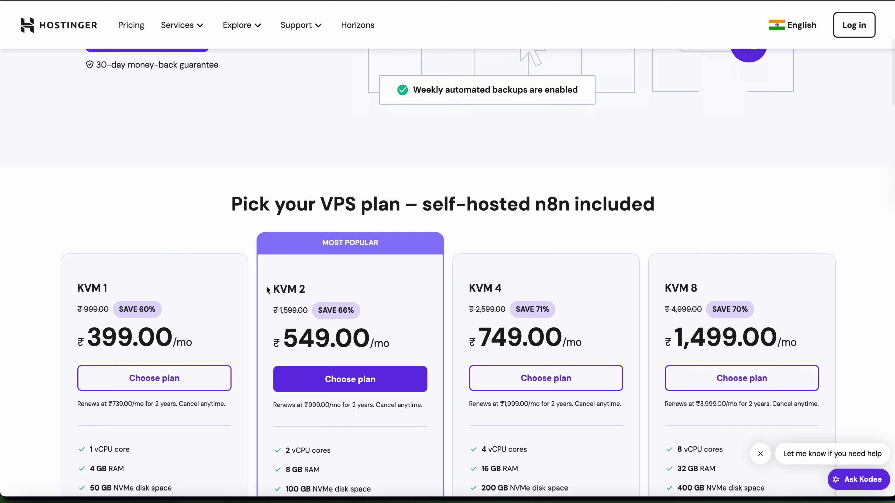
scroll(266, 286, "up", 3)
scroll(267, 290, "up", 3)
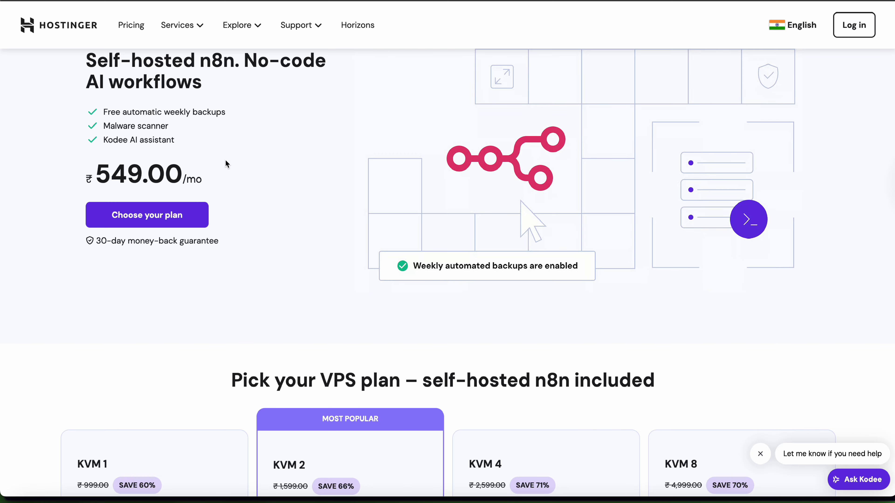
scroll(226, 163, "down", 10)
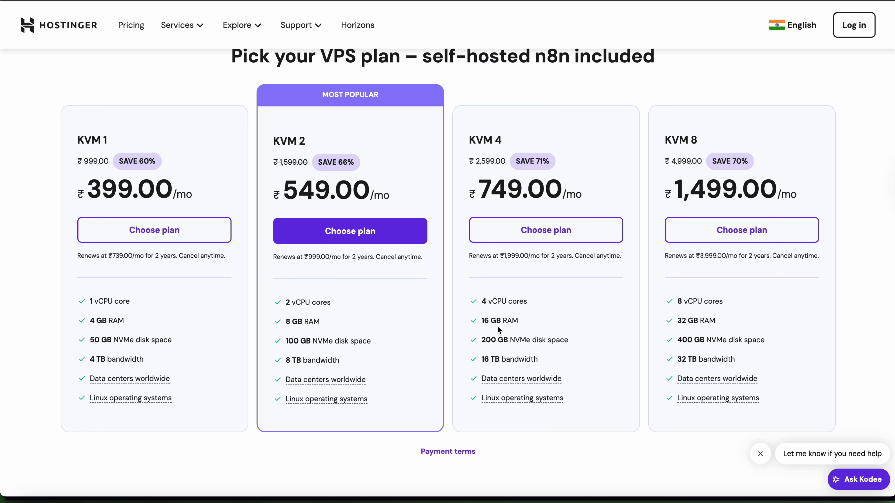
left_click(534, 234)
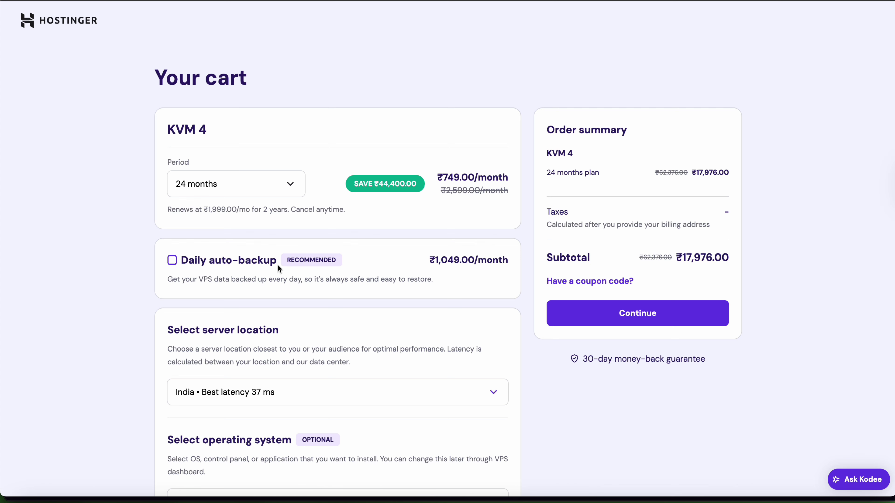
Set the KVM 4 plan's billing period to 12 months in the cart
scroll(362, 266, "down", 1)
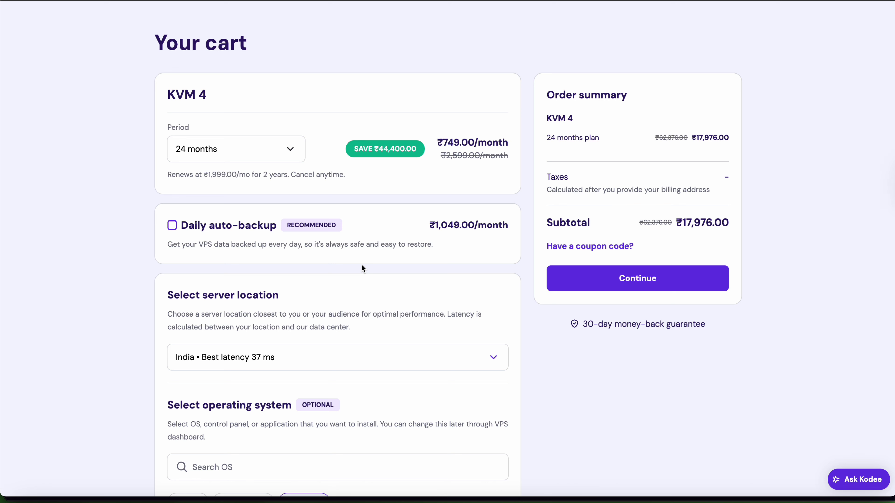
left_click(295, 158)
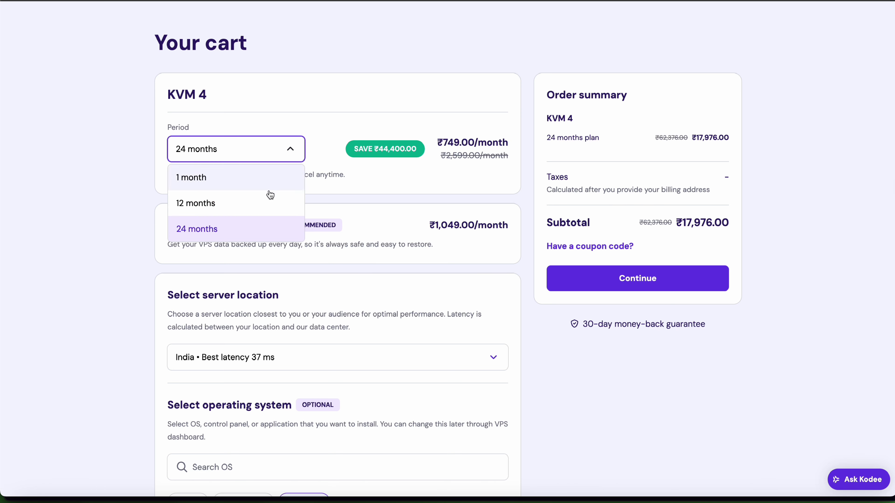
left_click(256, 204)
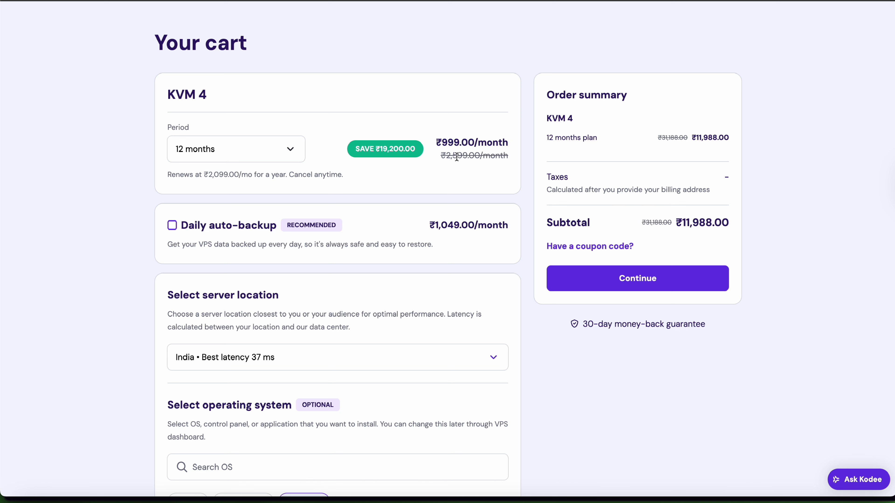
Reveal the coupon code entry in the order summary and review the cart's server location and operating system choices
left_click(577, 248)
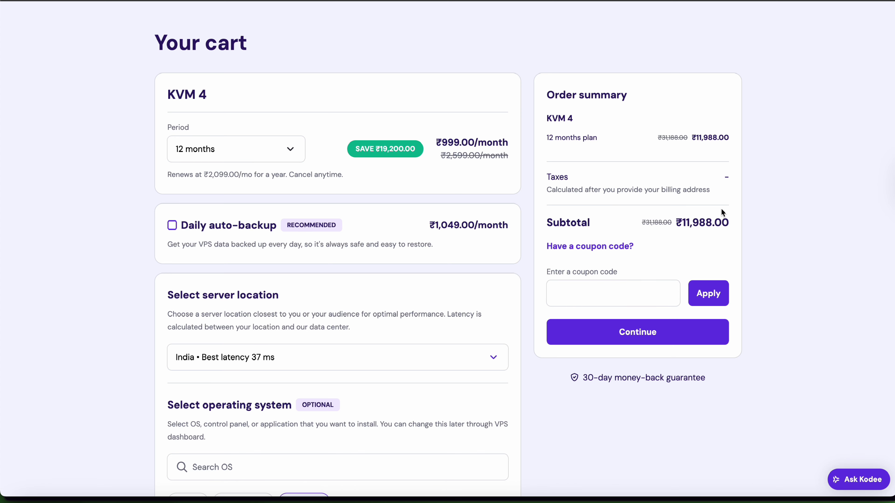
scroll(691, 219, "down", 3)
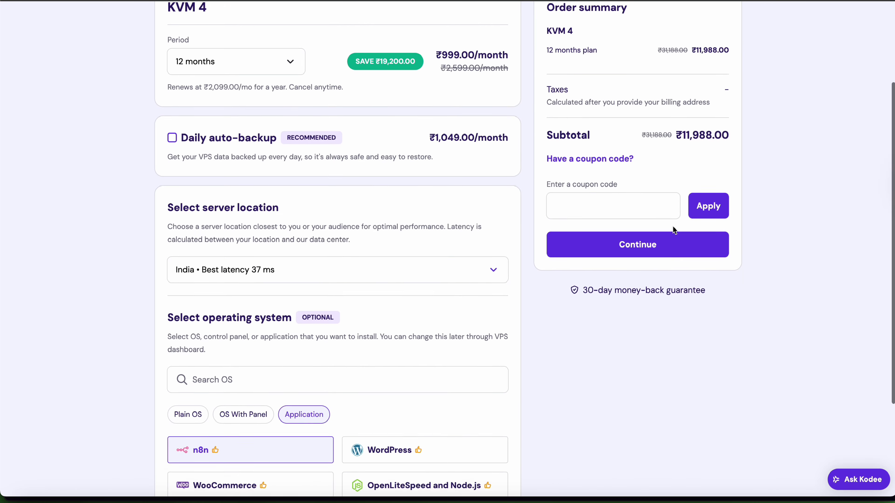
scroll(649, 188, "down", 4)
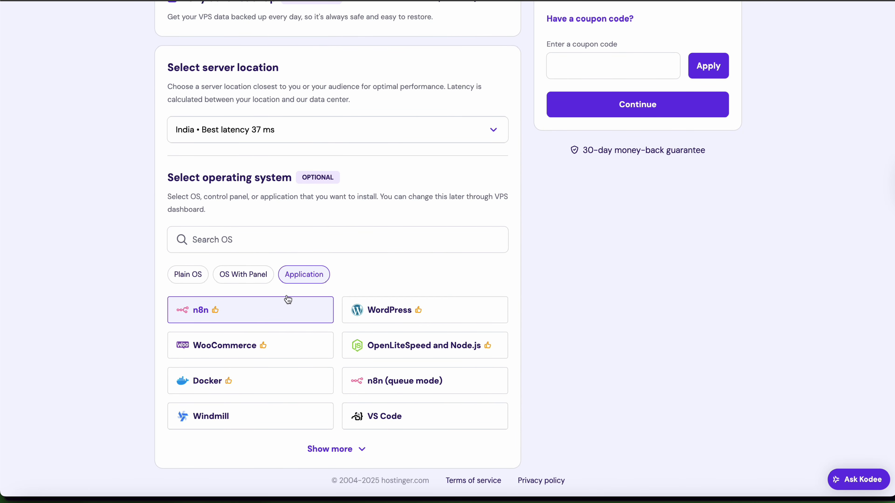
scroll(347, 252, "up", 1)
scroll(393, 297, "up", 5)
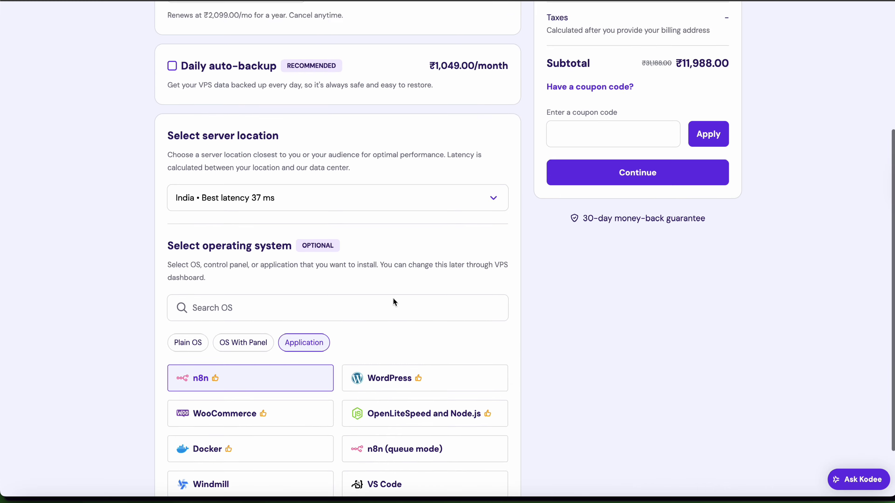
Go to the VPS's Operating System page in the Hostinger dashboard and review the current application and OS change options
left_click(635, 296)
left_click(418, 236)
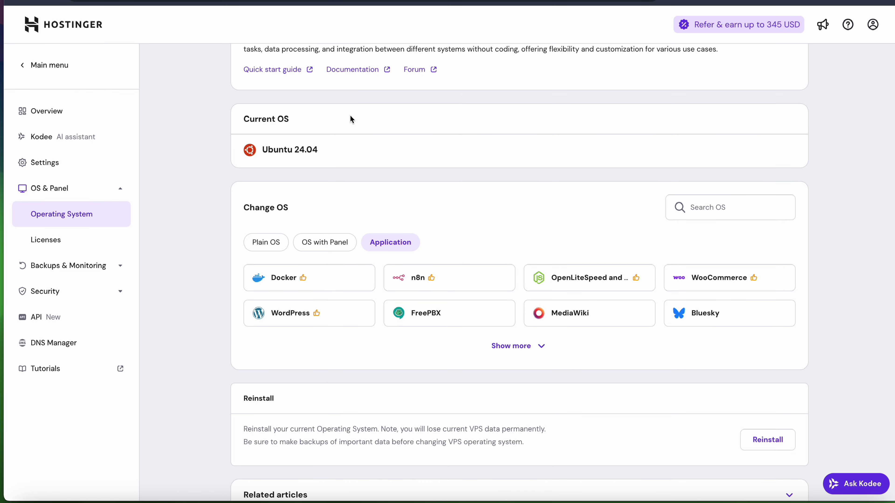
scroll(350, 115, "up", 4)
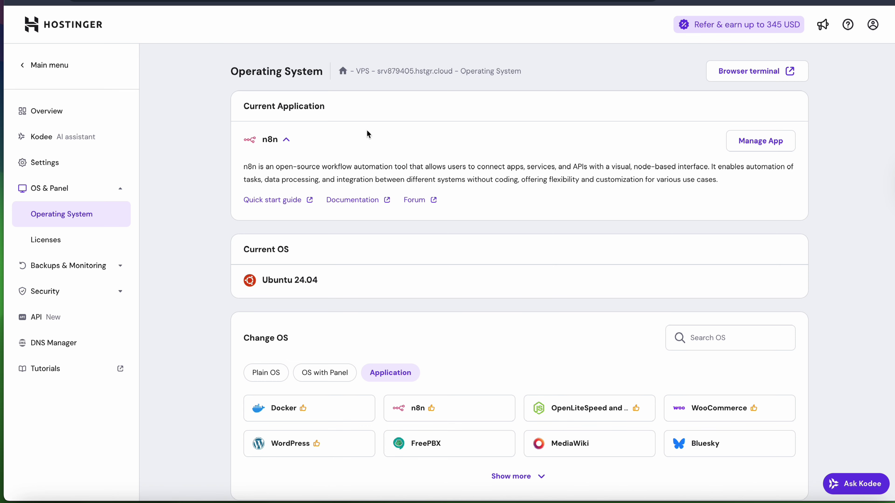
scroll(460, 216, "down", 1)
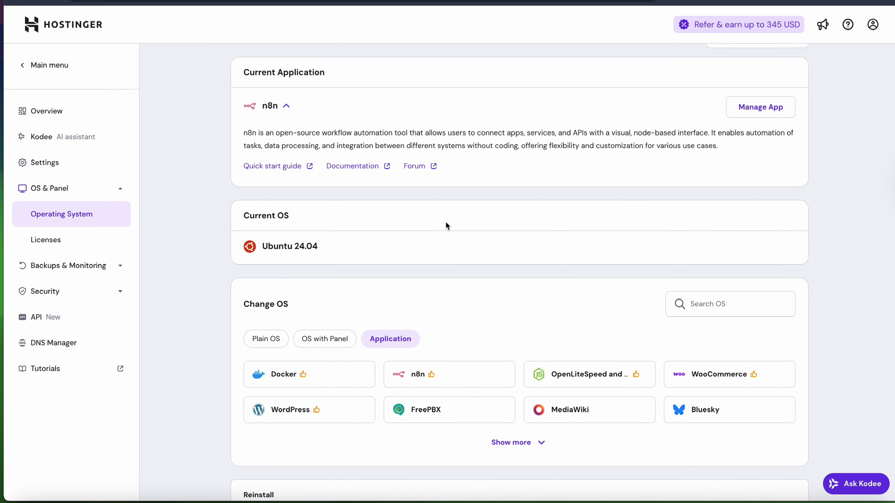
scroll(445, 223, "down", 3)
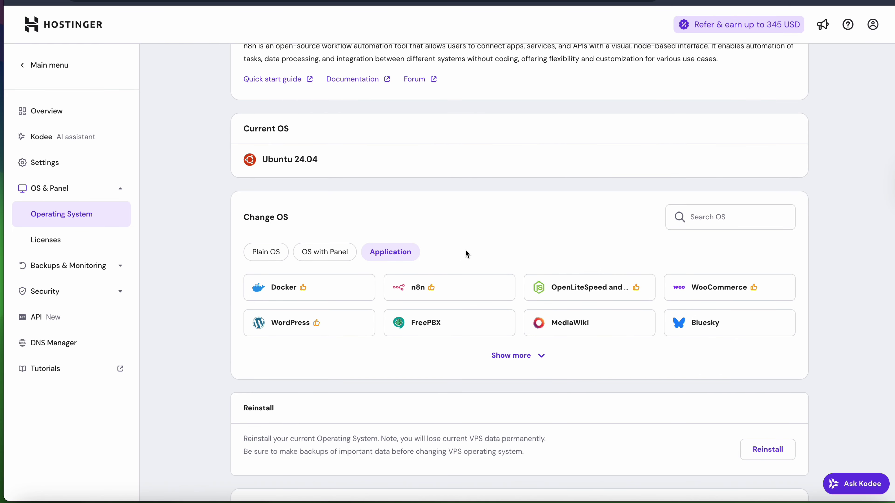
scroll(465, 250, "up", 2)
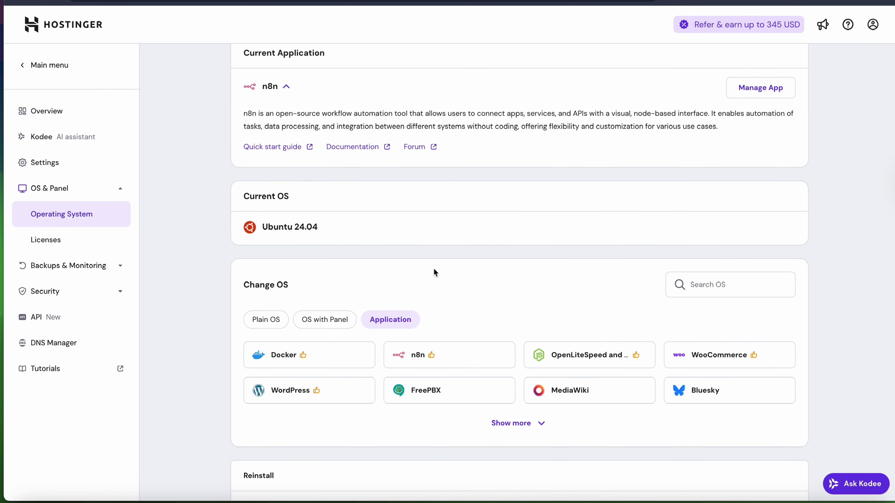
Change the VPS operating system to the n8n application, acknowledge that all files will be deleted, and proceed to the root password
left_click(430, 357)
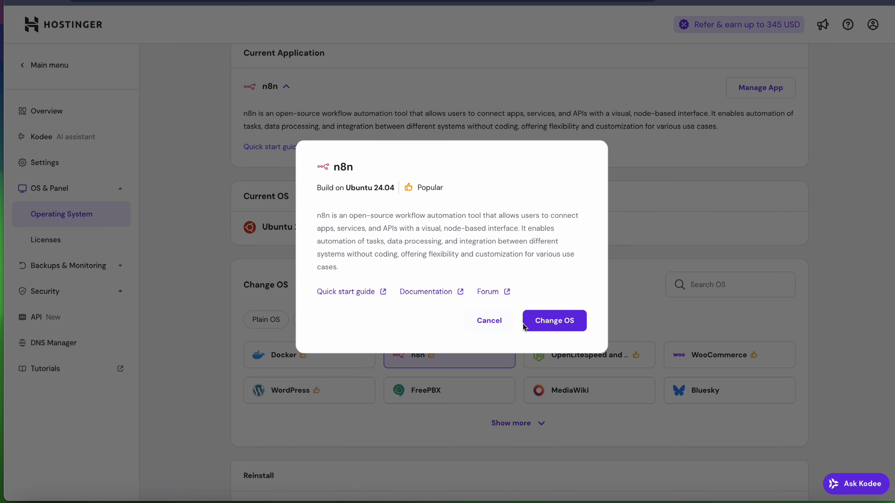
left_click(562, 325)
left_click(321, 298)
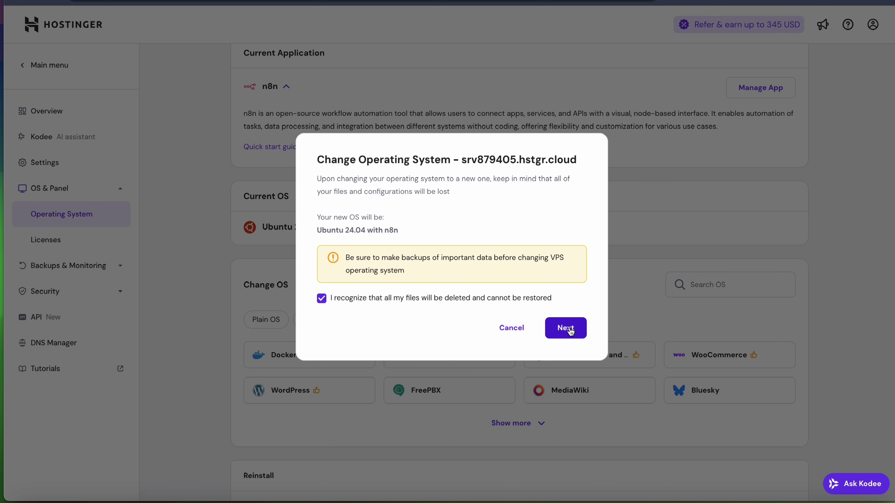
left_click(570, 332)
Enter a new root password for the VPS and confirm the operating system change
left_click(444, 270)
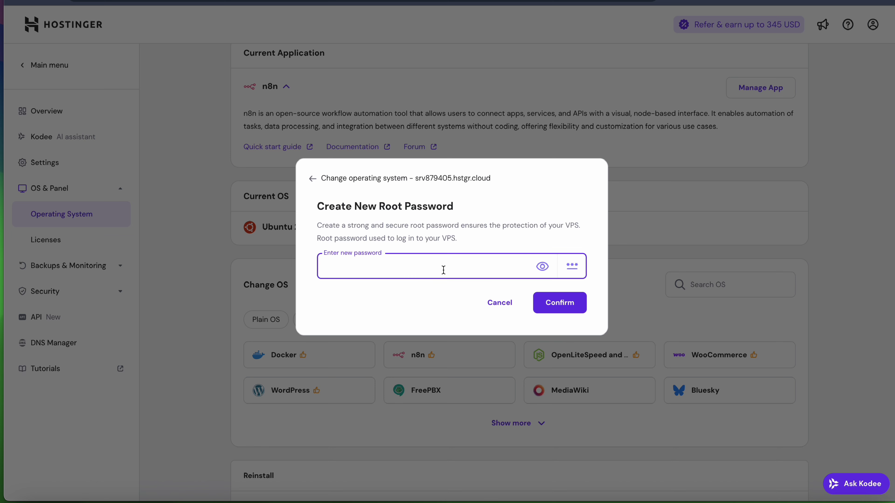
type("••••••")
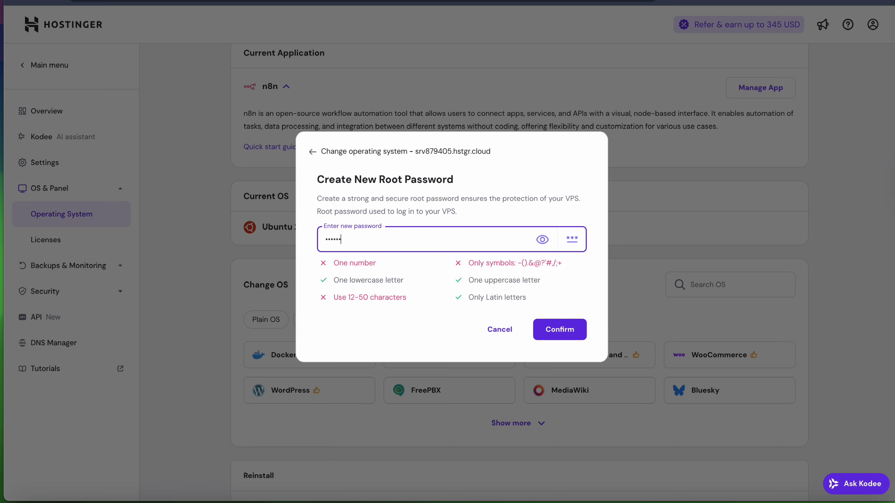
type("••••••")
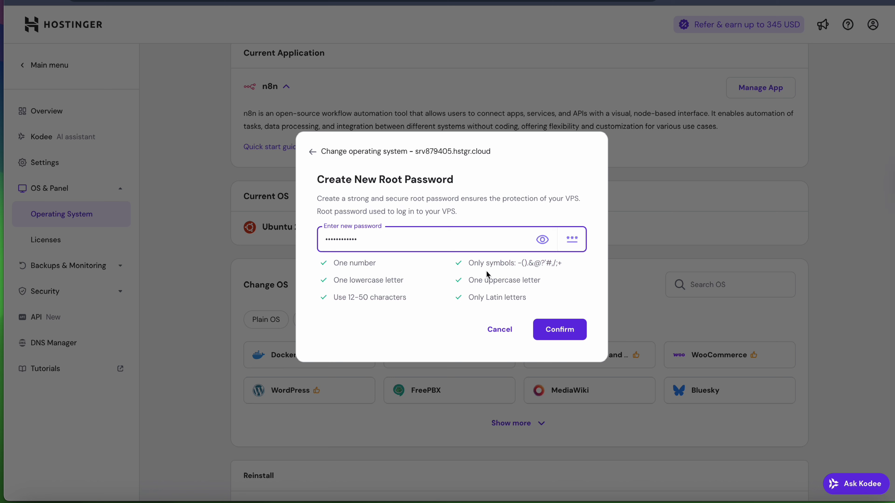
left_click(561, 331)
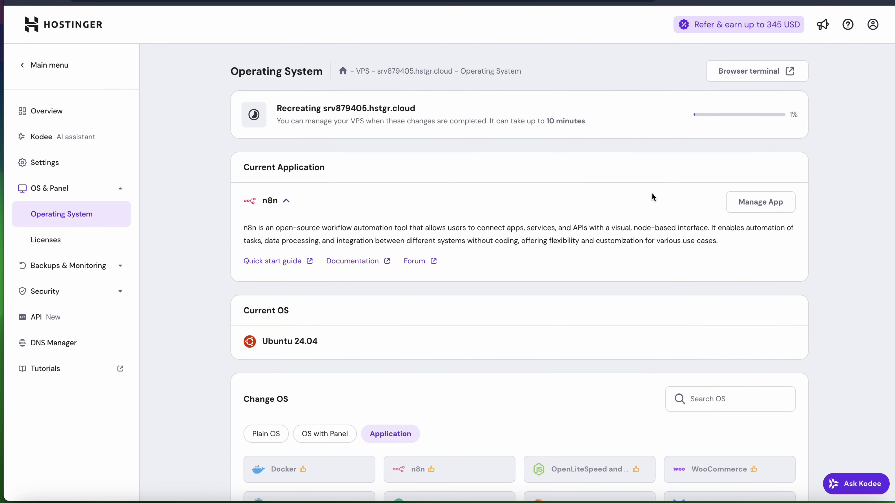
scroll(642, 164, "down", 2)
scroll(642, 164, "up", 2)
scroll(382, 79, "down", 2)
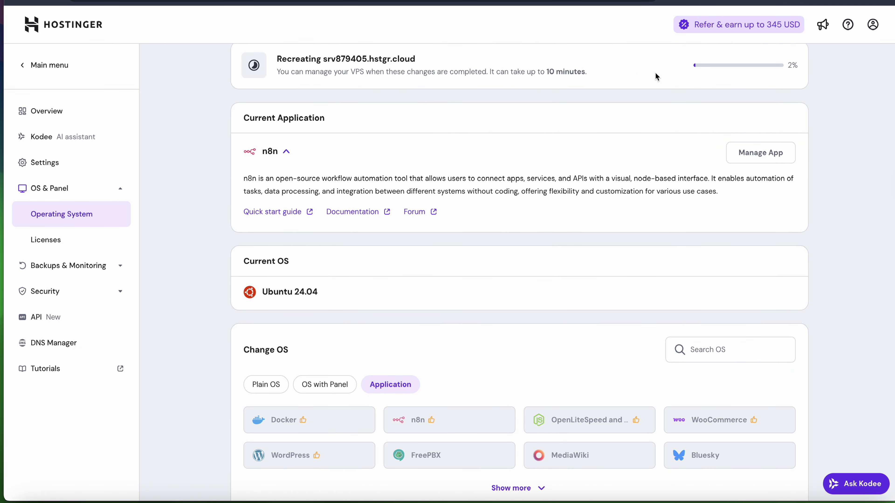
scroll(783, 64, "down", 2)
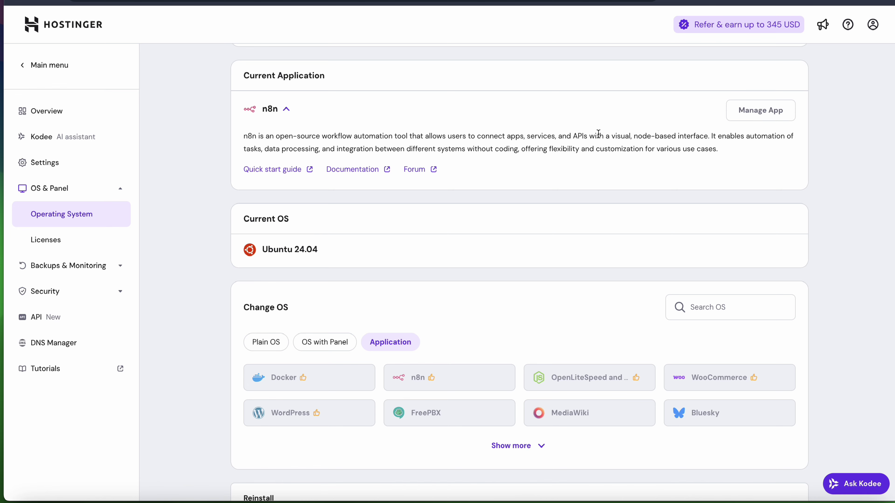
Open the installed n8n app and fill in the owner account's email, first name and last name
scroll(598, 134, "up", 1)
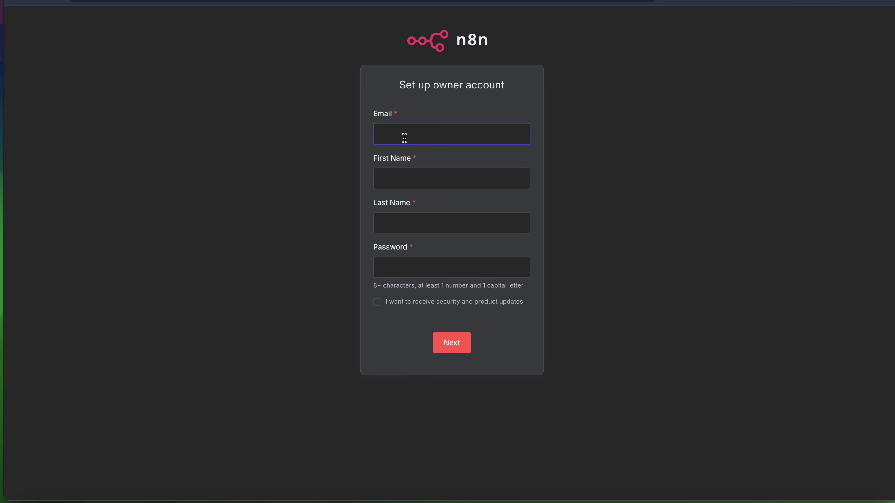
type("j")
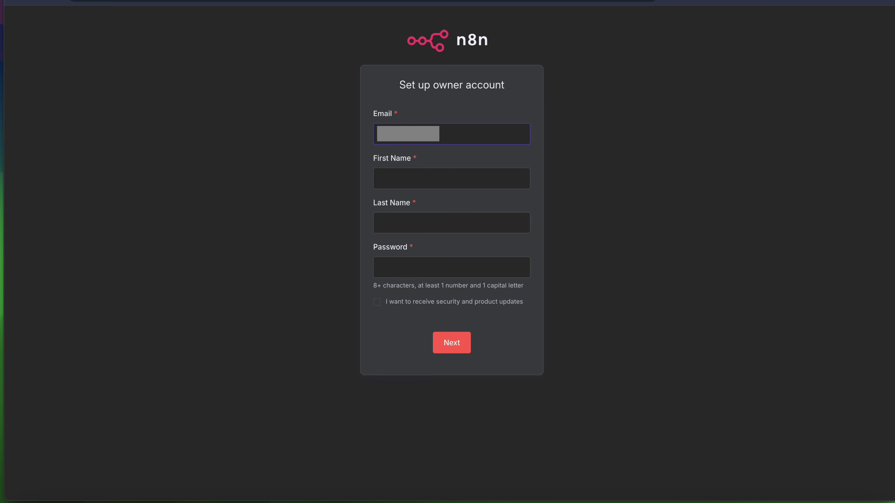
type("om")
key("Tab")
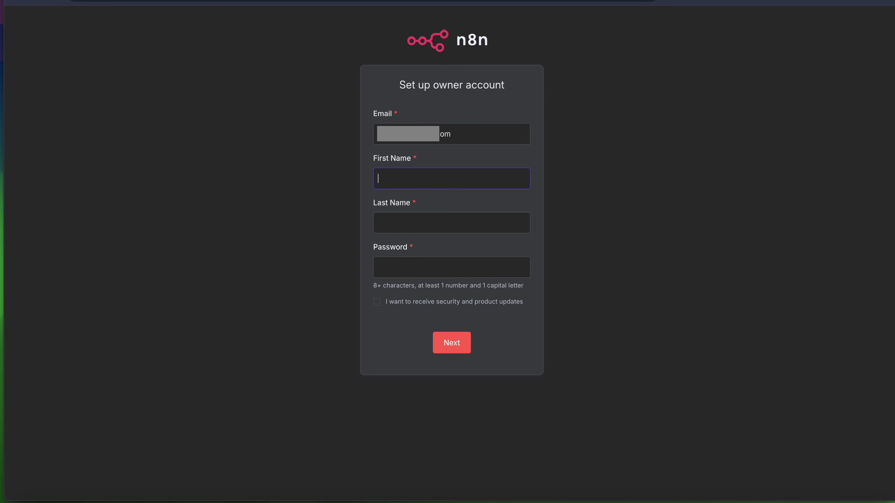
type("Sd")
key("BackSpace")
type("hibaji")
key("Tab")
type("Debnath")
key("Tab")
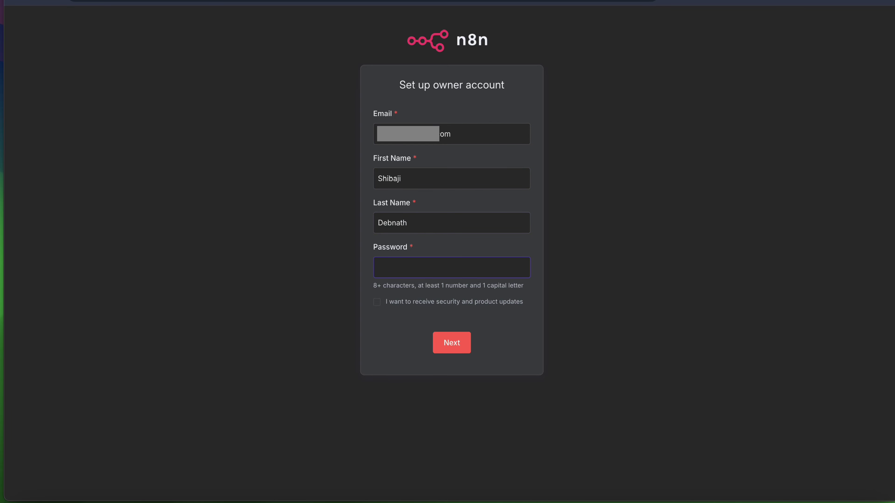
Enter the owner account password, toggle the security and product updates option, and submit the account setup
type("••••••••")
left_click(377, 306)
left_click(450, 346)
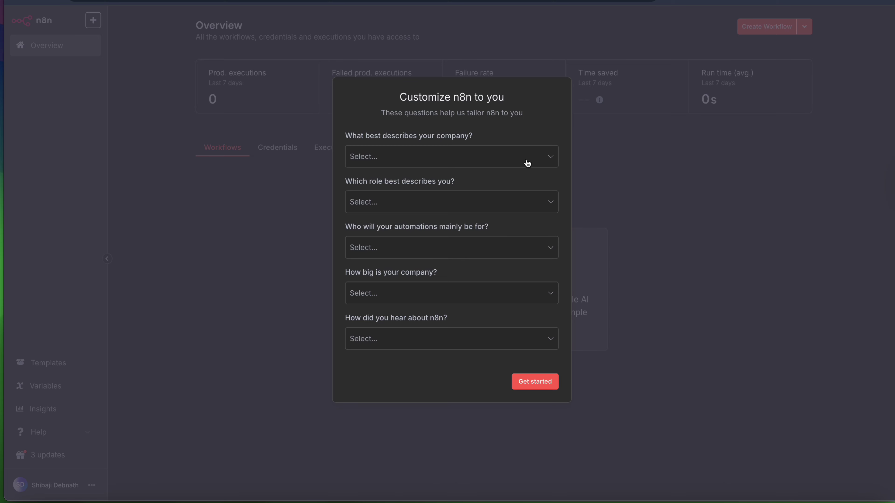
Answer the customization survey with "I'm not using n8n for work" and YouTube, and skip the free license key offer
left_click(528, 158)
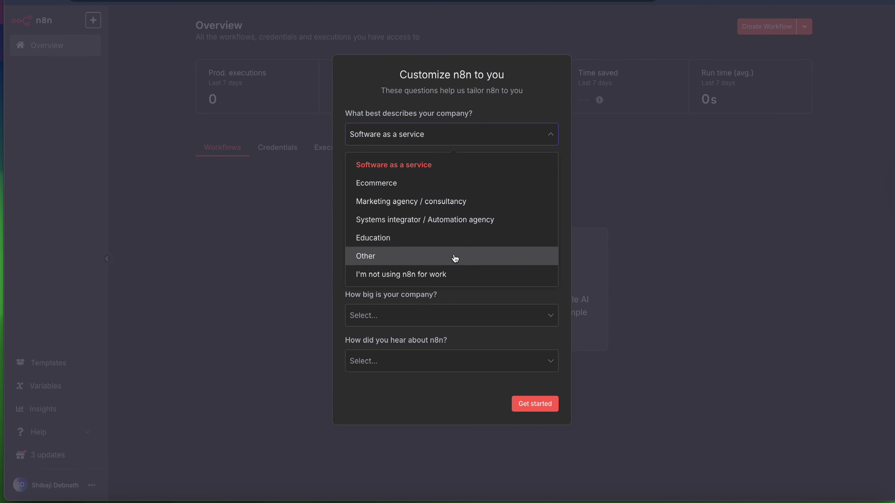
left_click(423, 278)
left_click(428, 279)
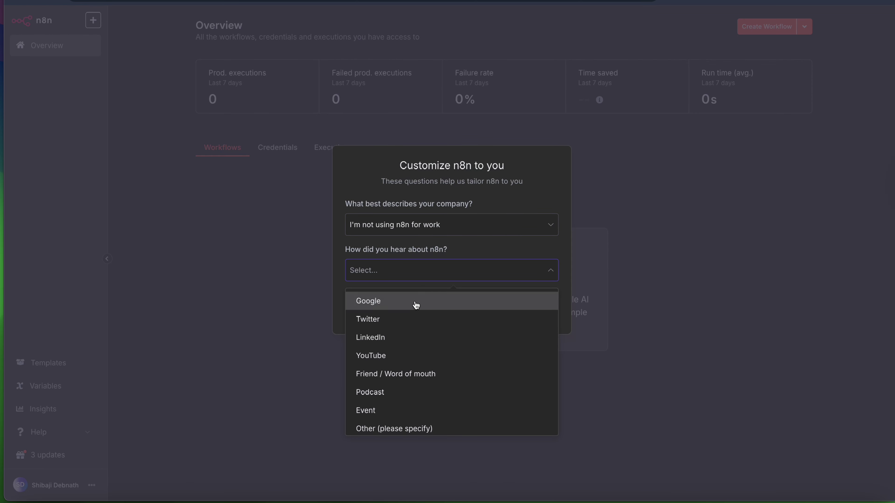
left_click(397, 356)
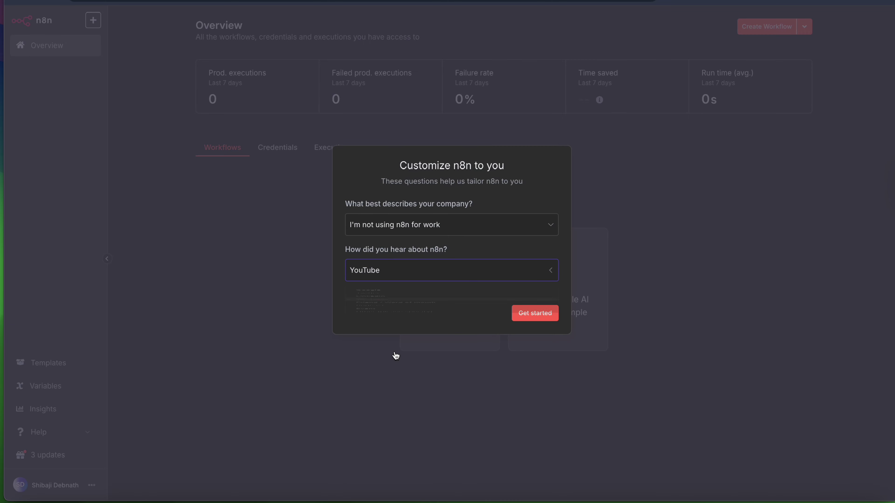
left_click(534, 316)
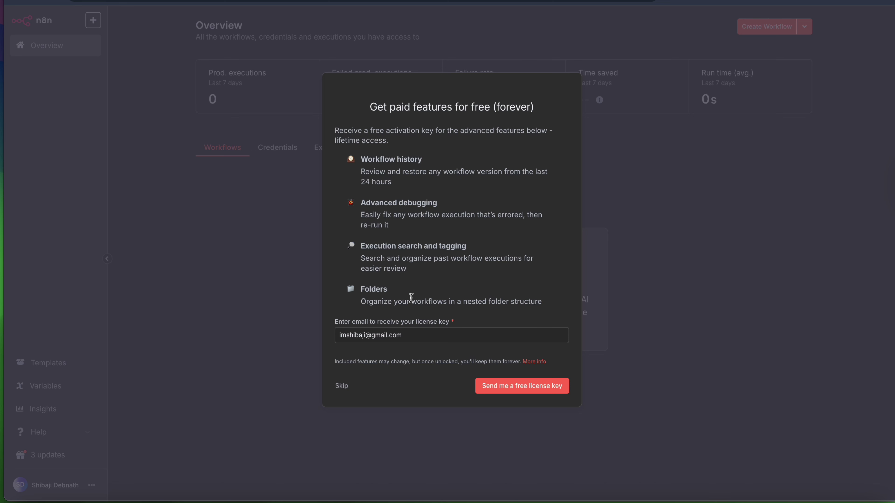
left_click(342, 387)
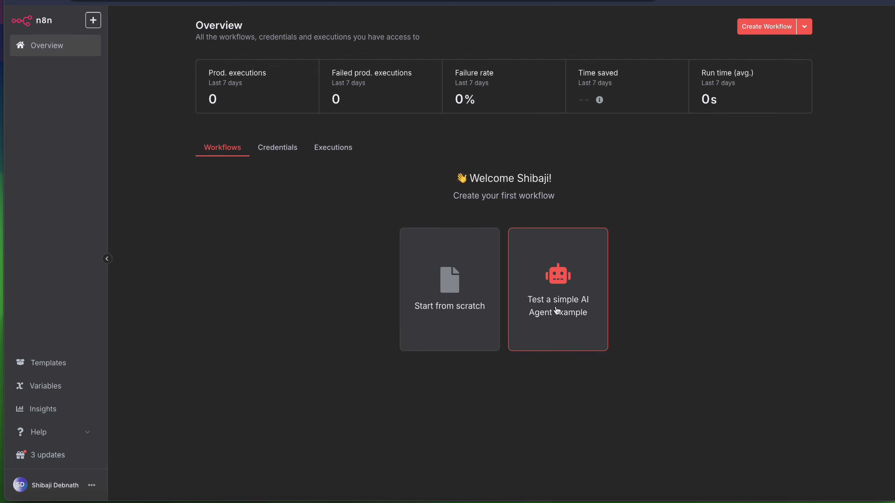
Open the simple AI Agent example workflow and view the settings of its OpenAI Model node
left_click(570, 309)
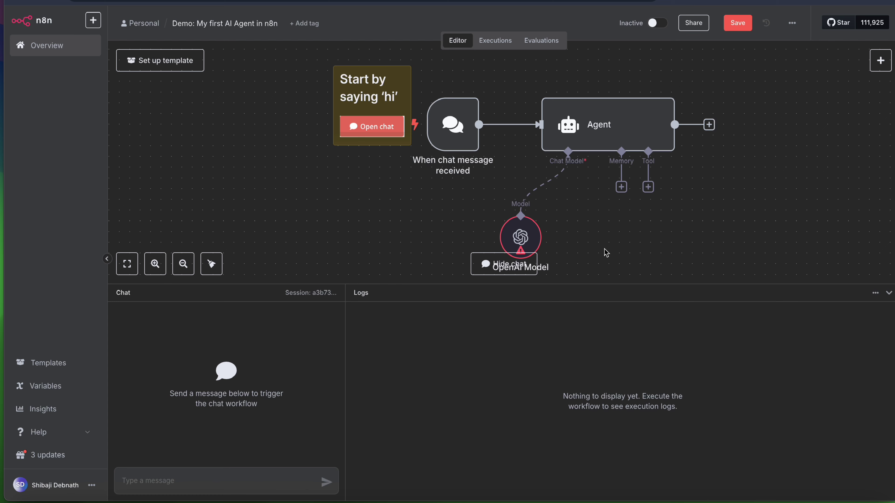
scroll(611, 249, "down", 3)
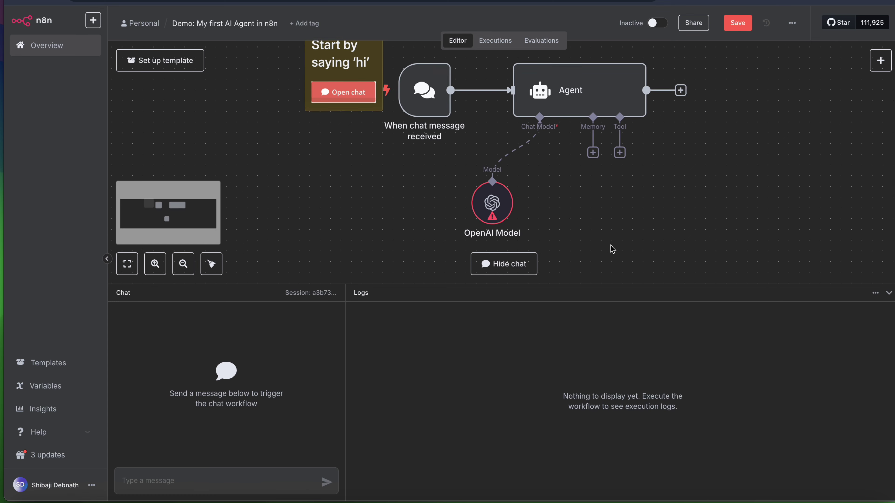
mouse_move(501, 219)
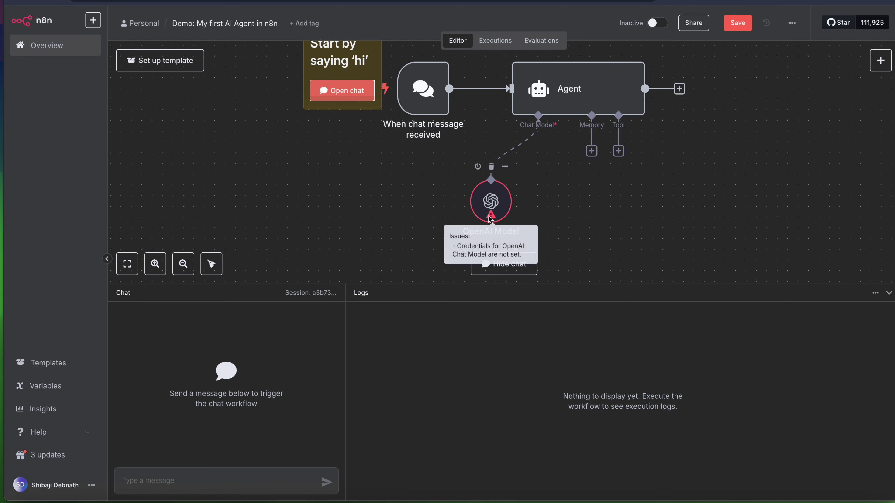
left_click(500, 212)
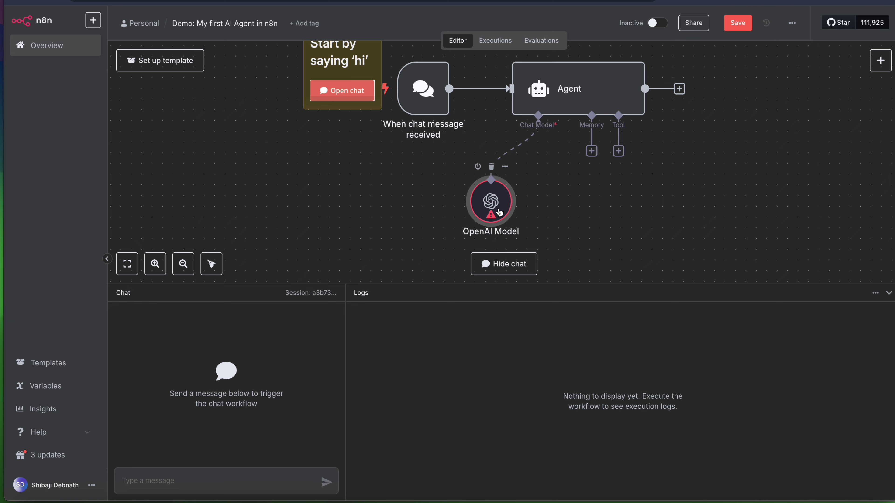
double_click(499, 212)
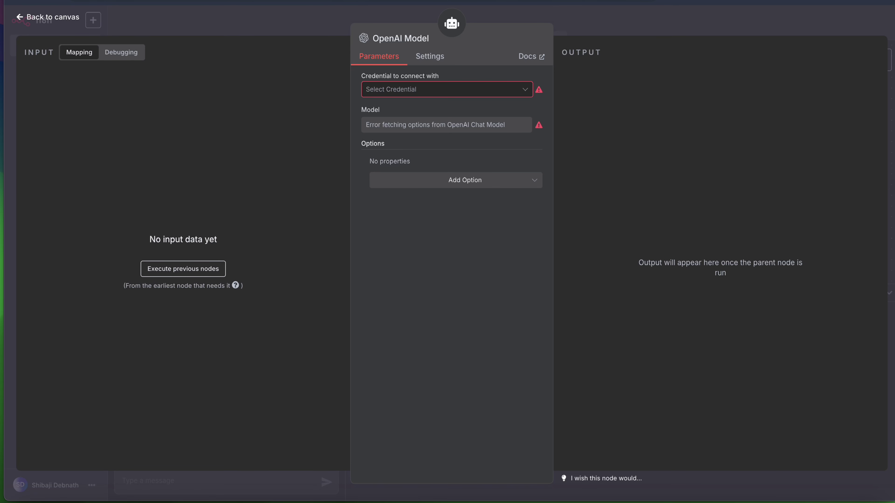
key("super+t")
left_click(350, 0)
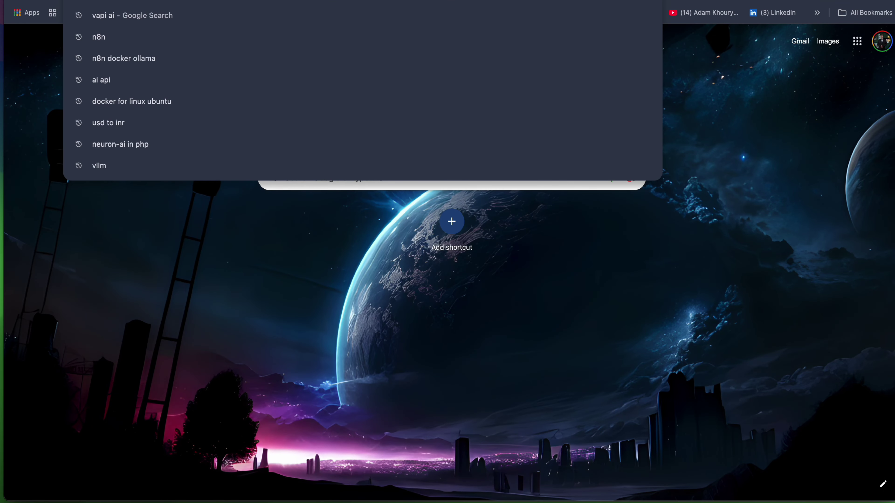
key("super+w")
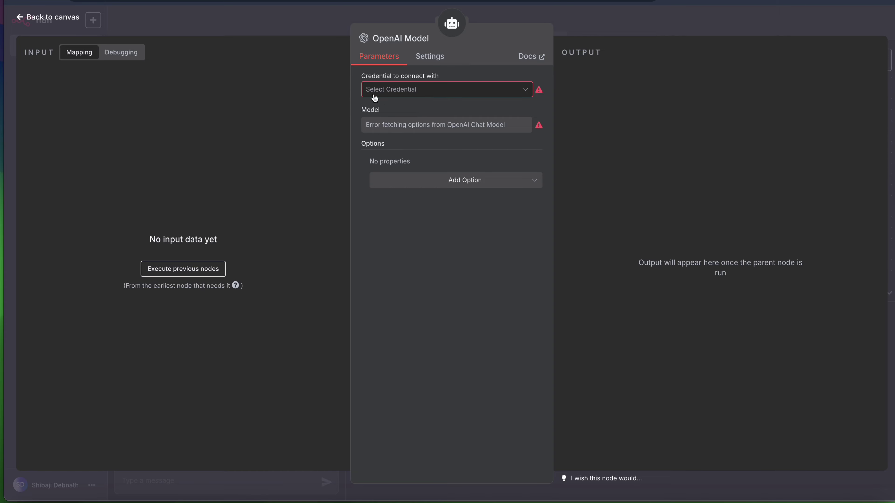
Return to the canvas and delete the OpenAI Model node along with its connection to the Agent
left_click(294, 28)
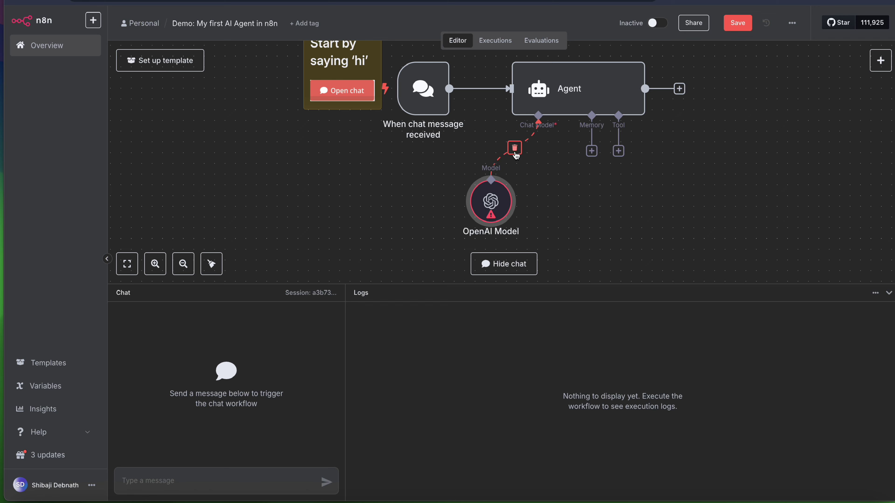
left_click(514, 148)
left_click(491, 167)
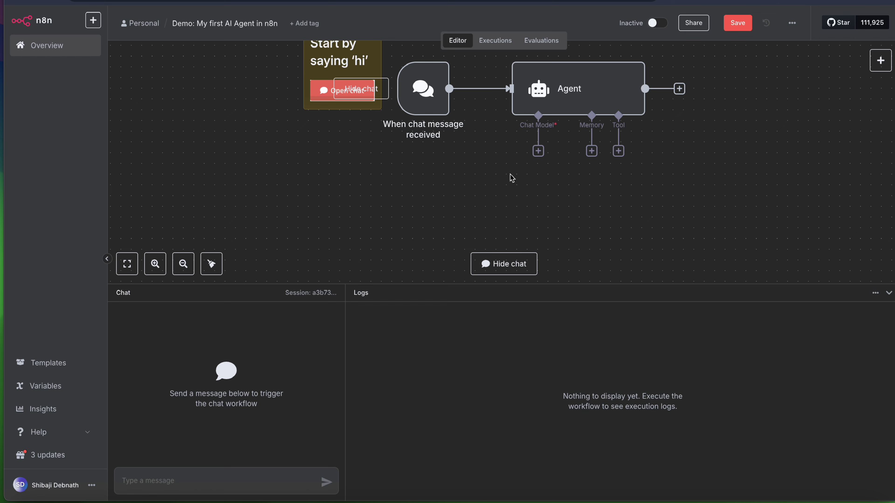
Add an Ollama Chat Model as the Agent's chat model, place it slightly left below the Agent, and save the workflow
left_click(538, 151)
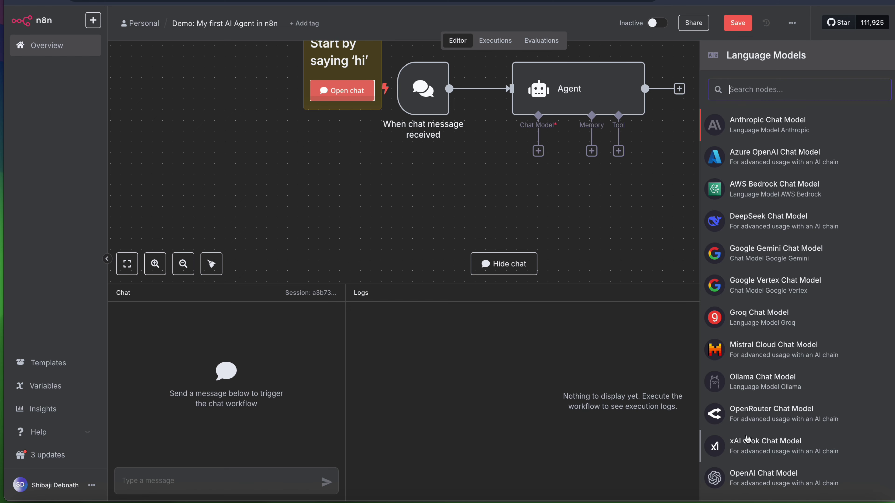
left_click(757, 382)
left_click(530, 94)
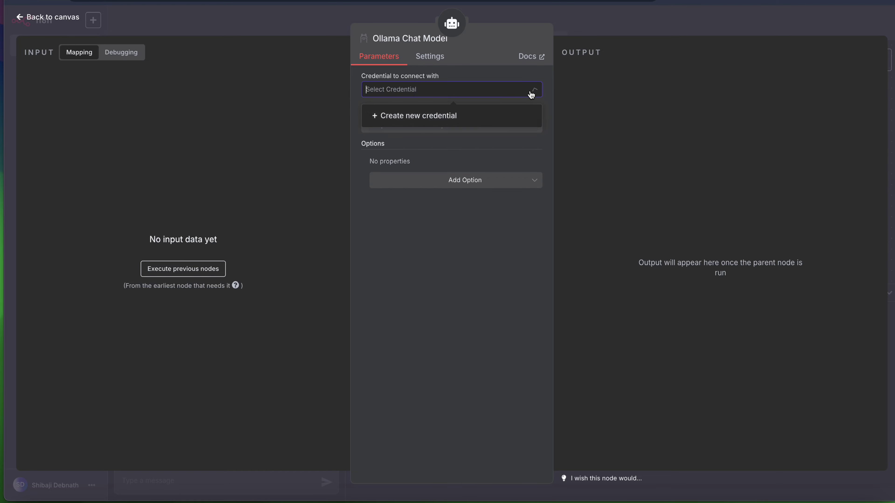
left_click(578, 43)
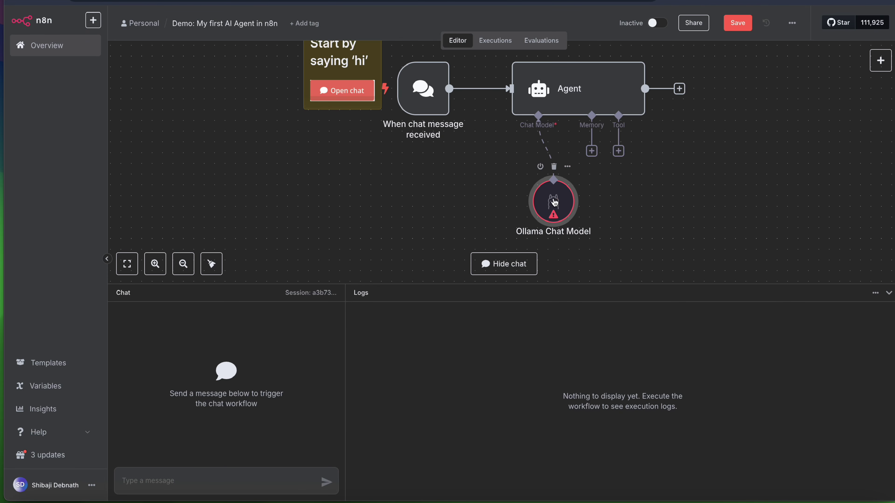
left_click_drag(555, 202, 462, 213)
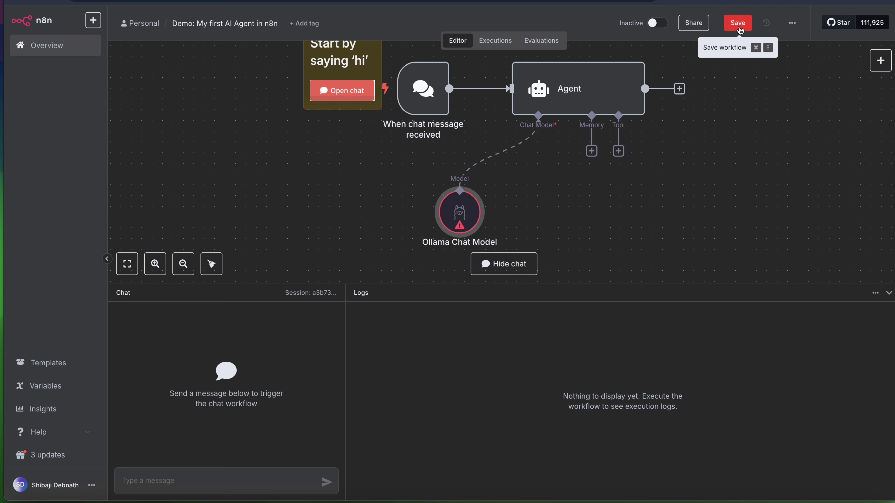
left_click(738, 23)
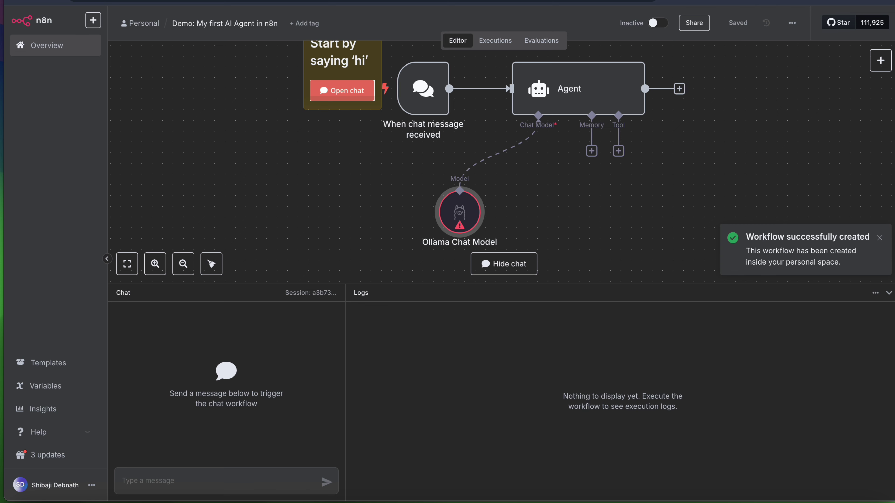
Switch to the Hostinger dashboard, open the VPS's browser terminal from its overview, and run the docker command
left_click(74, 1)
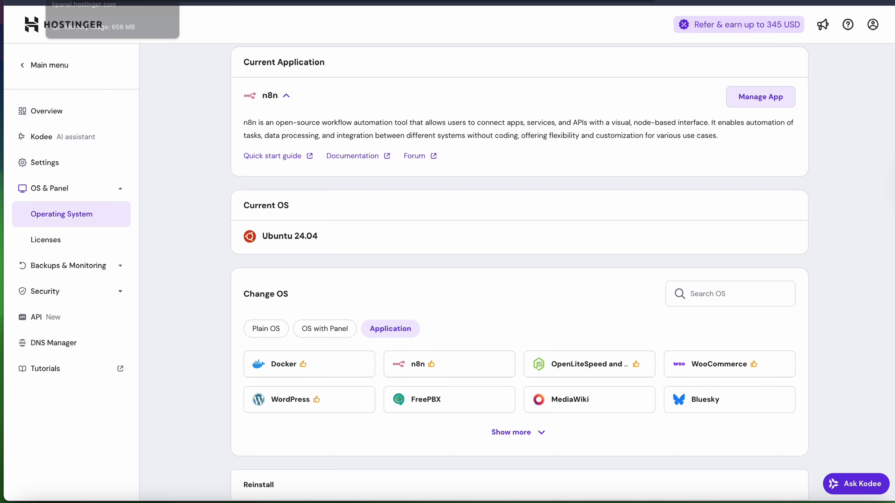
left_click(59, 120)
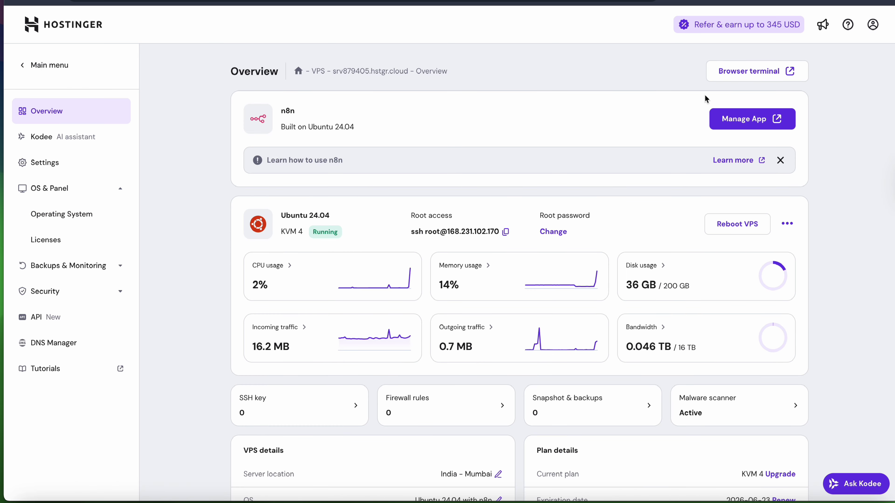
left_click(746, 77)
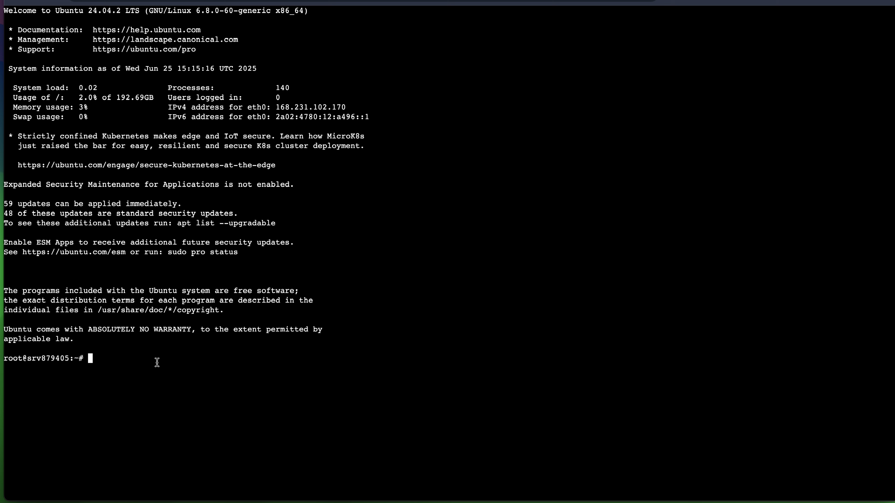
type("docker")
key("Return")
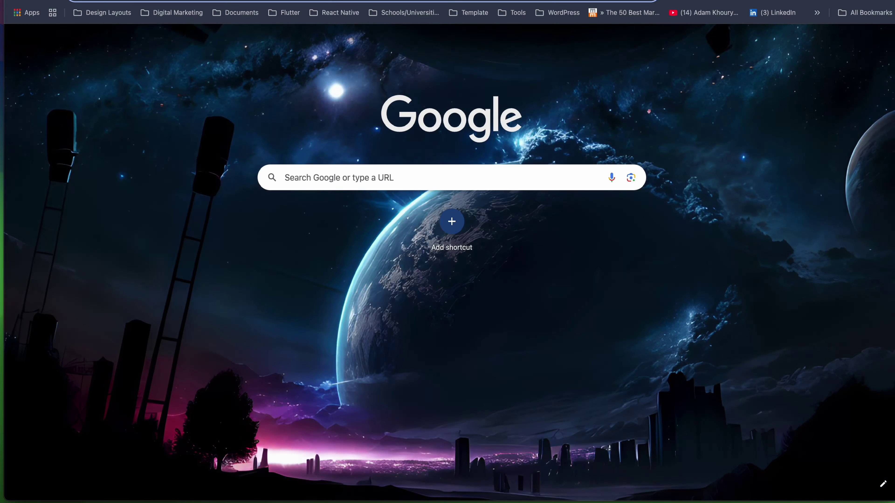
Go to the Docker Hub website in a new browser tab
key("super+l")
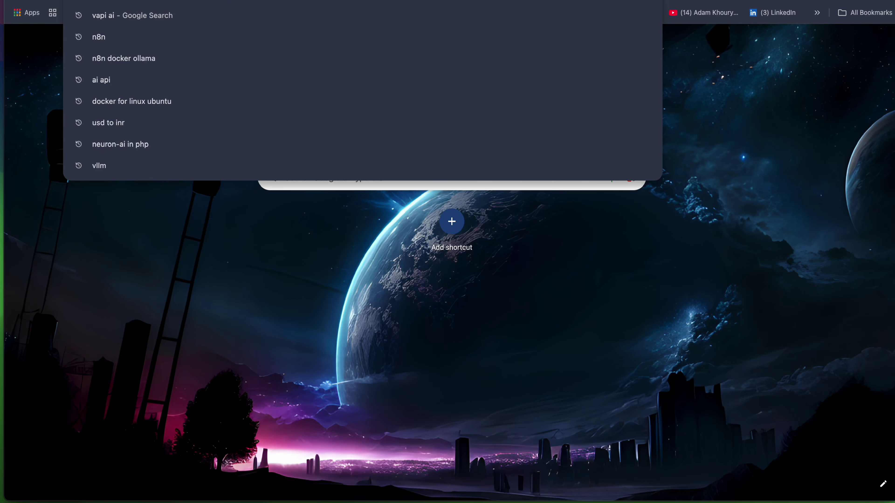
type("hu")
key("Escape")
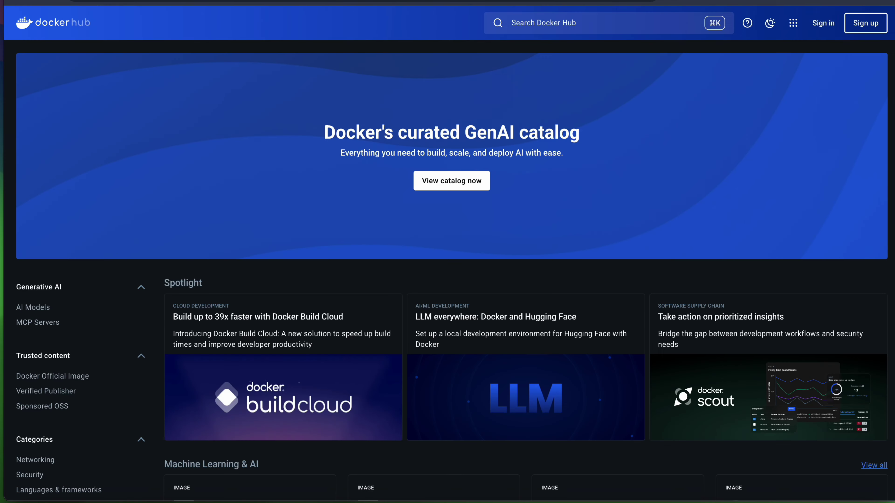
Search Docker Hub for ollama, open the ollama/ollama image page, and locate the CPU-only docker run command
left_click(554, 21)
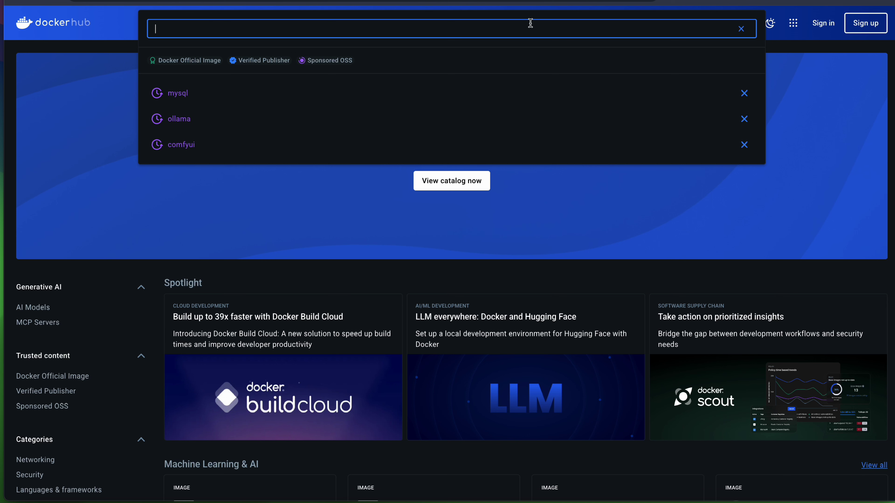
type("ollama")
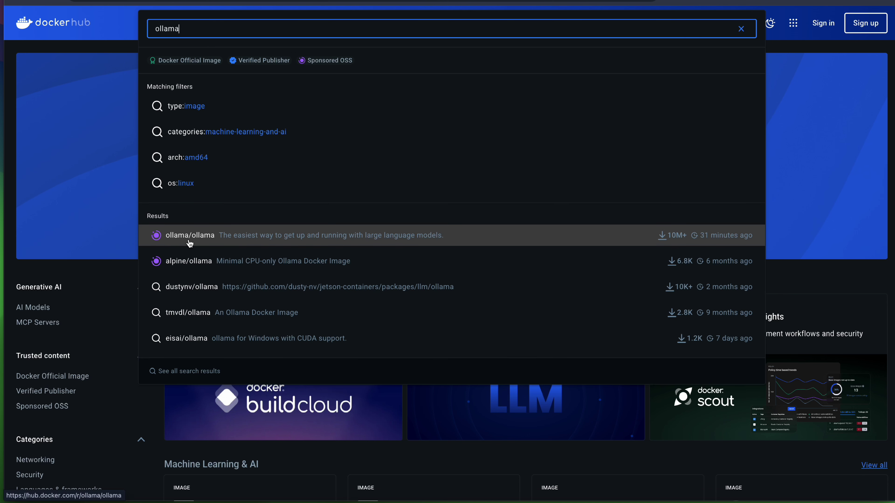
left_click(208, 240)
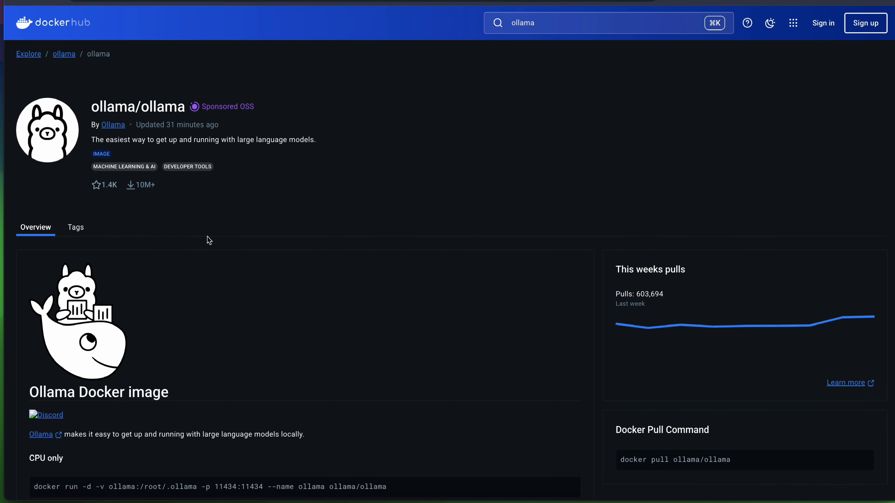
scroll(206, 324, "down", 3)
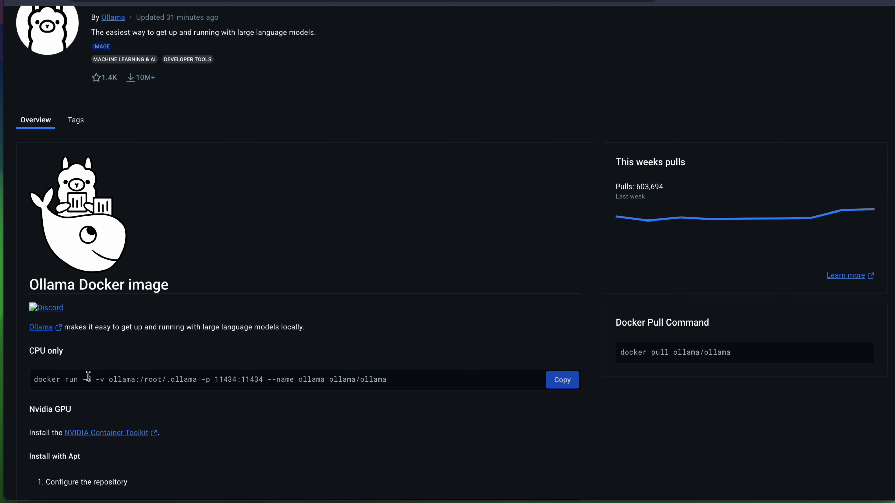
scroll(88, 375, "down", 3)
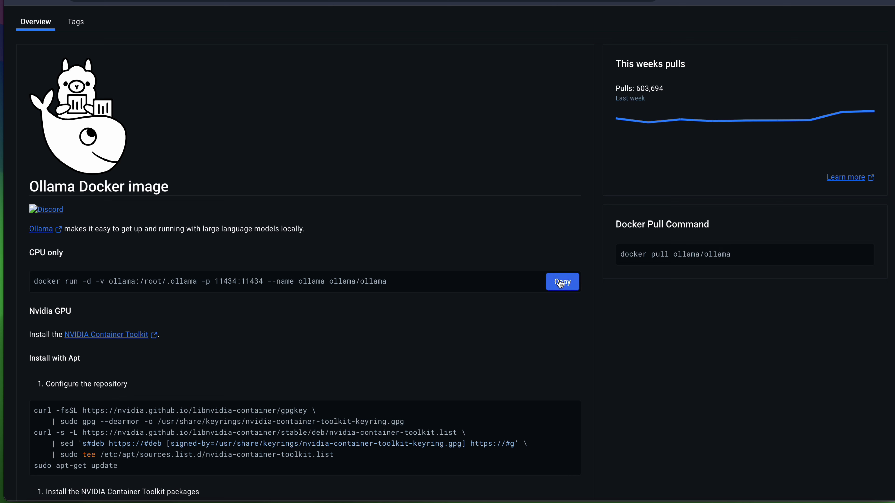
Copy the CPU-only docker run command from the Ollama image page and return to the VPS terminal
left_click(563, 286)
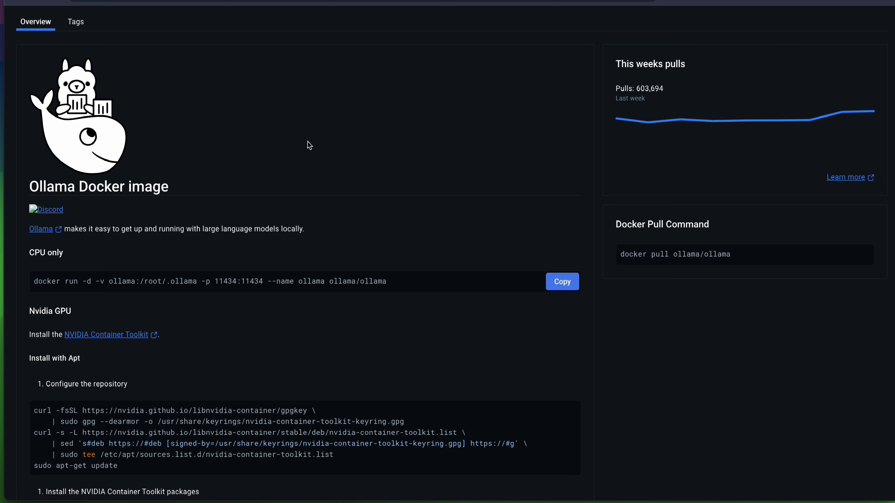
left_click(247, 1)
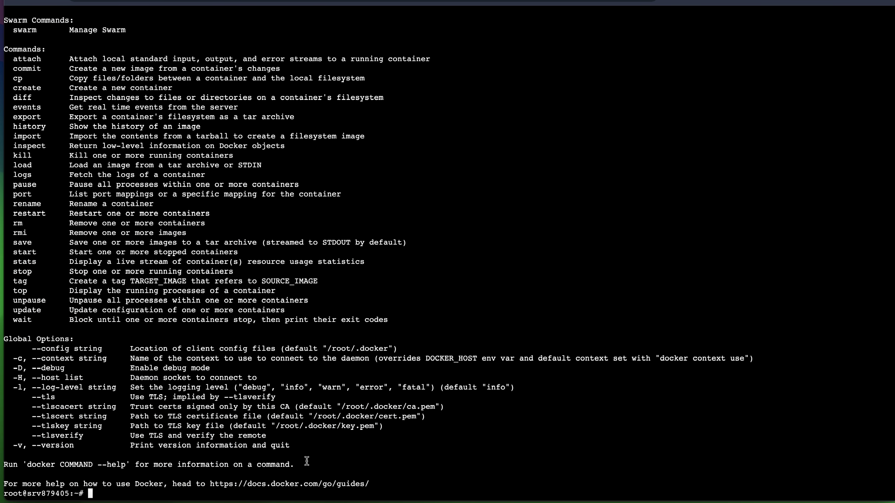
key("super+v")
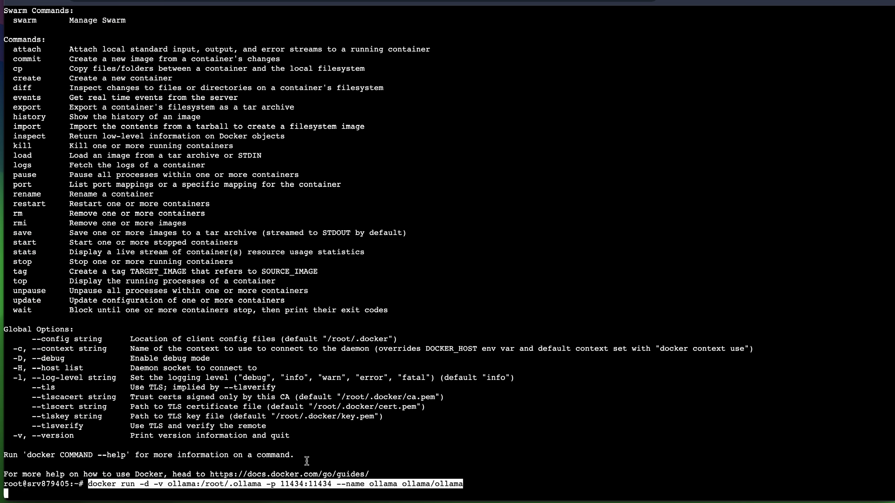
key("BackSpace")
key("BackSpace")
key("BackSpace")
key("BackSpace")
key("BackSpace")
key("BackSpace")
key("BackSpace")
key("BackSpace")
key("BackSpace")
key("BackSpace")
key("BackSpace")
key("BackSpace")
key("BackSpace")
key("BackSpace")
key("BackSpace")
key("BackSpace")
key("BackSpace")
key("BackSpace")
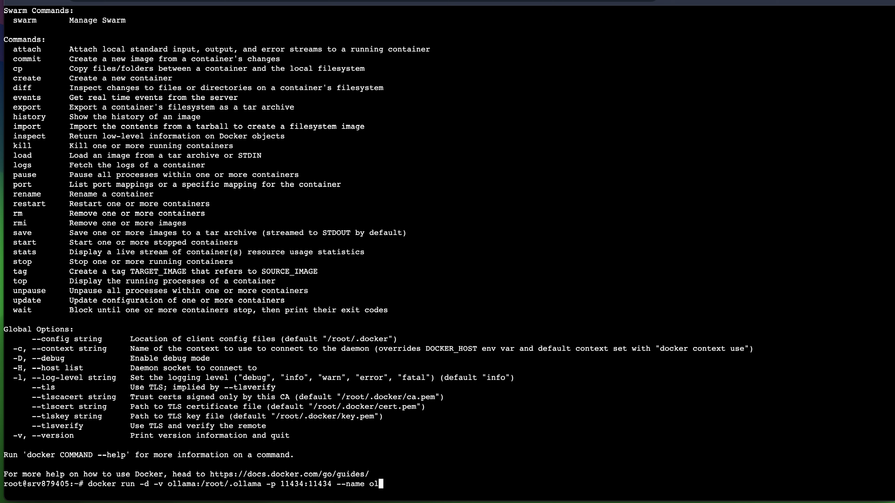
key("BackSpace")
key("BackSpace")
key("BackSpace")
key("BackSpace")
key("BackSpace")
key("BackSpace")
key("BackSpace")
key("BackSpace")
key("BackSpace")
key("BackSpace")
key("BackSpace")
key("BackSpace")
key("BackSpace")
key("BackSpace")
key("BackSpace")
key("BackSpace")
key("BackSpace")
key("BackSpace")
key("BackSpace")
key("BackSpace")
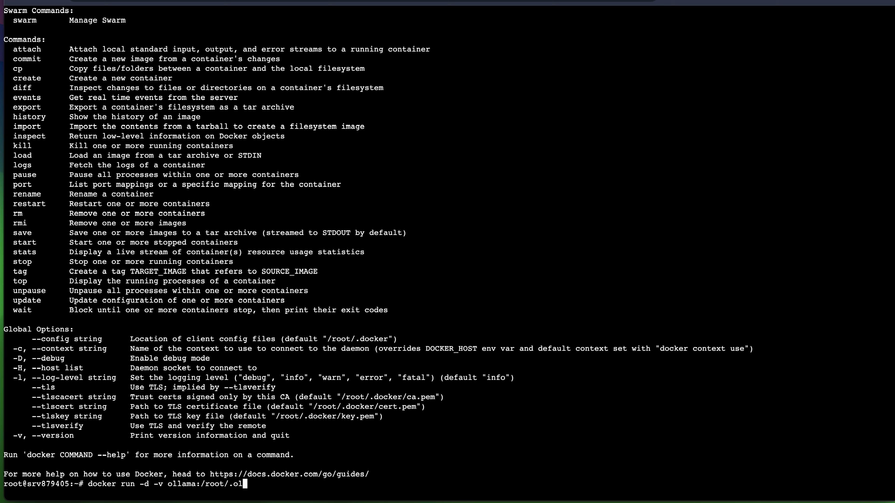
key("BackSpace")
key("BackSpace")
key("BackSpace")
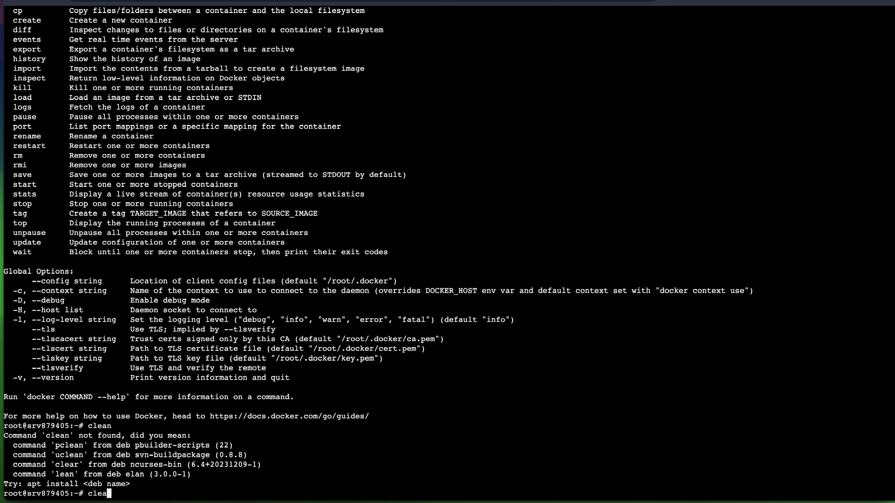
Clear the terminal and run docker run -d -v ollama:/root/.ollama -p 11434:11434 --name ollama ollama/ollama
type("r")
key("Return")
key("super+v")
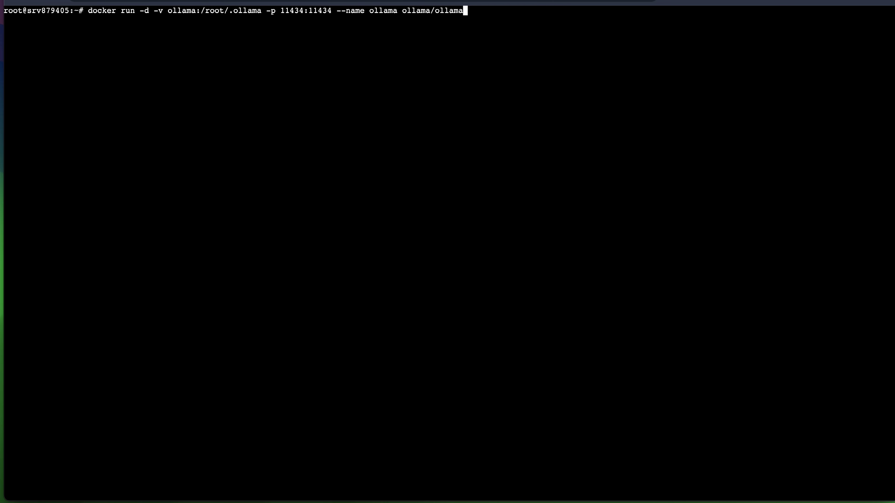
key("Return")
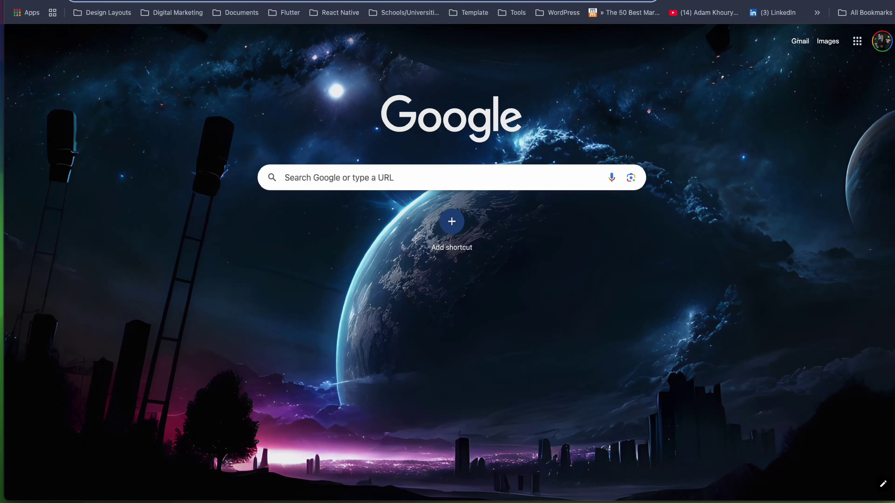
Open the Hugging Face website in a new browser tab and browse its trending models list
left_click(451, 180)
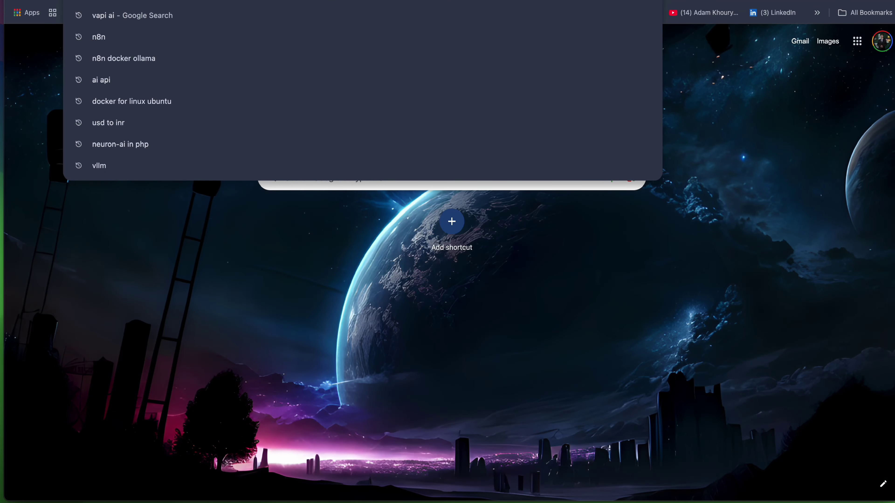
type("hu")
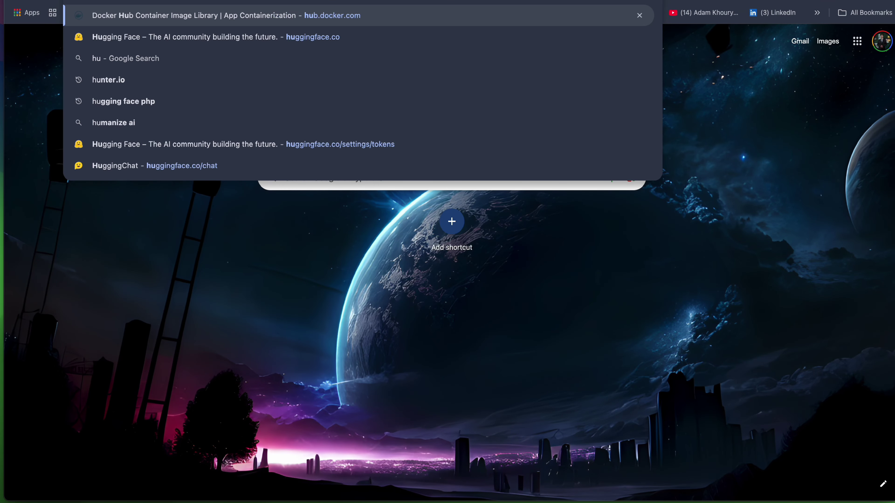
key("Down")
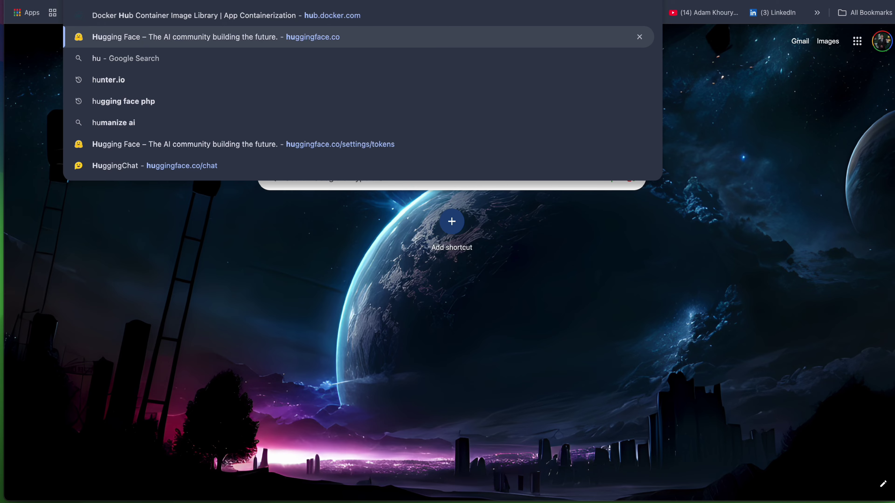
key("Return")
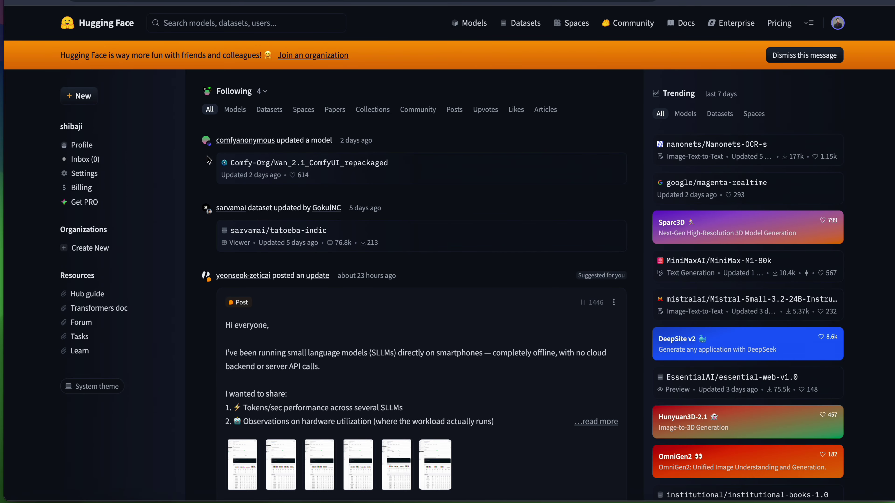
left_click(477, 22)
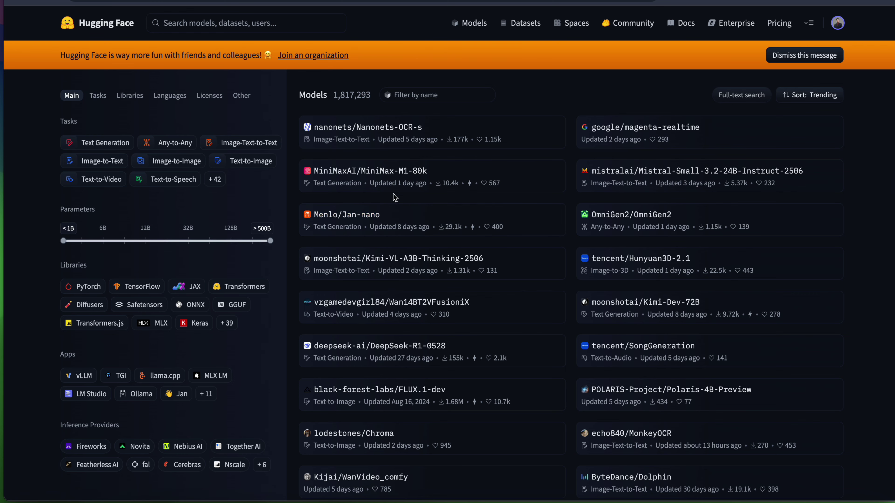
scroll(395, 198, "down", 2)
scroll(395, 197, "down", 5)
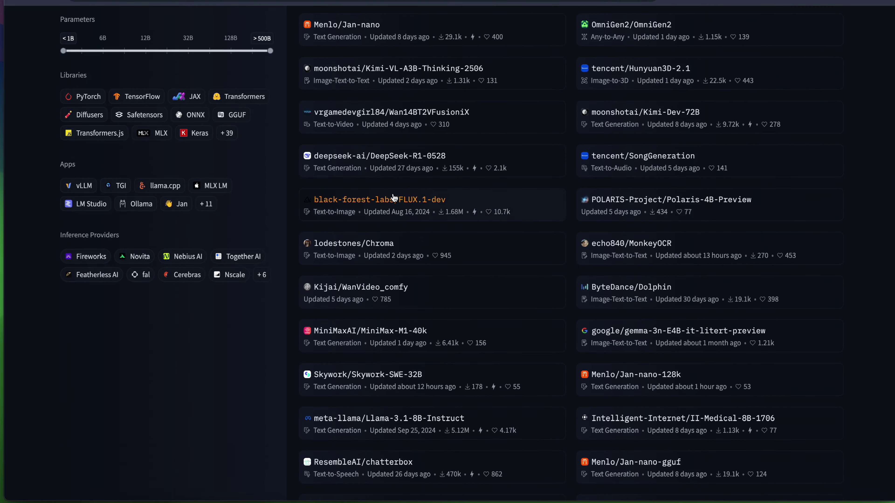
scroll(394, 197, "up", 3)
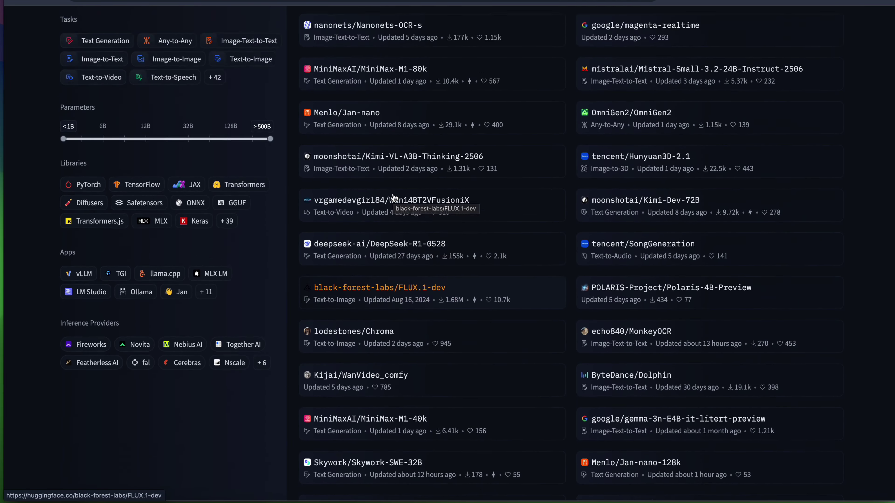
scroll(394, 197, "up", 2)
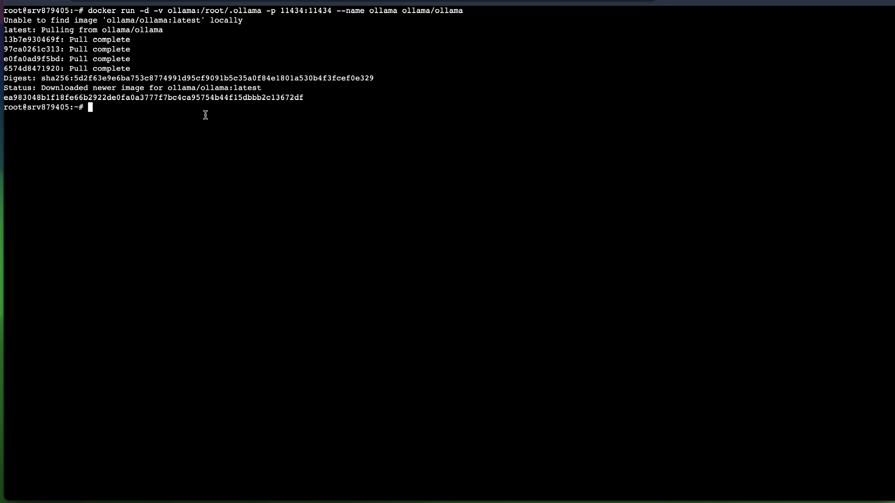
Run docker exec -it ollama ollama in the VPS terminal to display the Ollama command usage
type("docker e")
type("xec -it ollam")
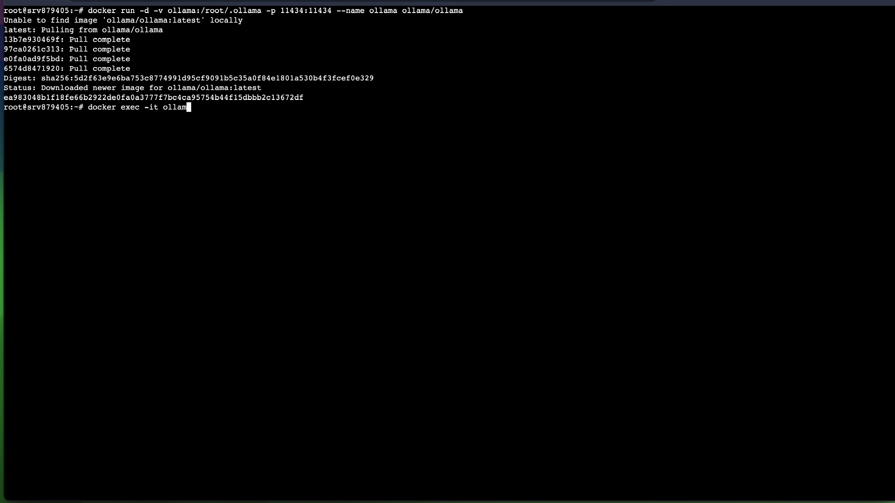
type("a ollama")
left_click_drag(404, 10, 468, 10)
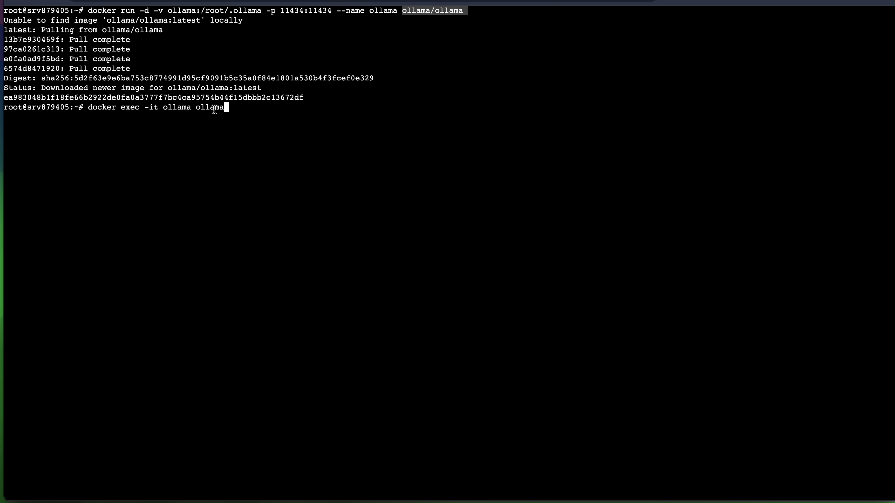
key("Return")
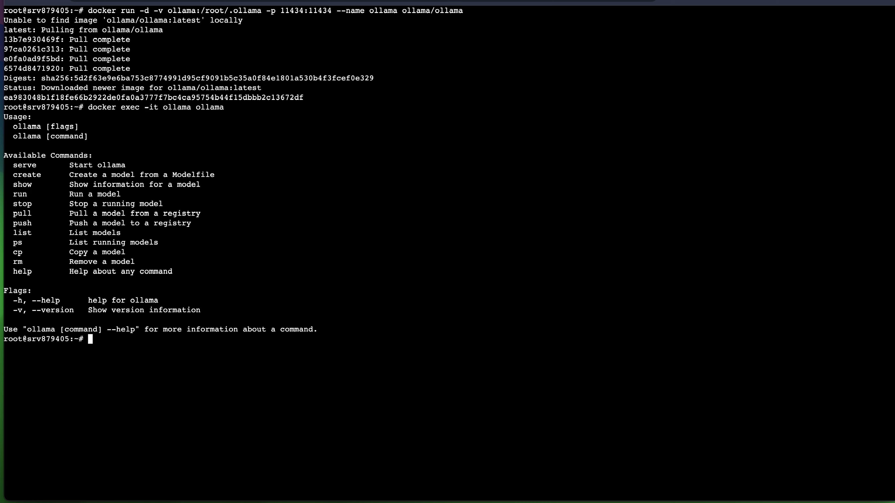
List the models installed in the Ollama container with docker exec -it ollama ollama list
key("Up")
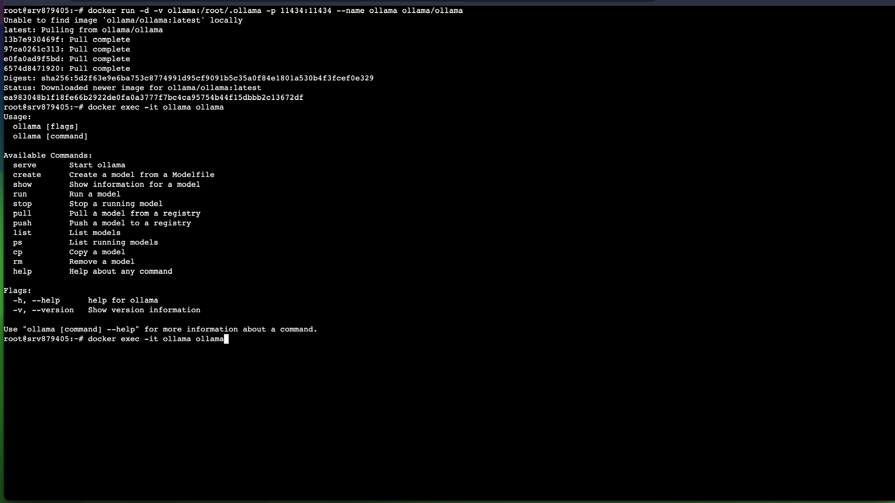
type("list")
key("Return")
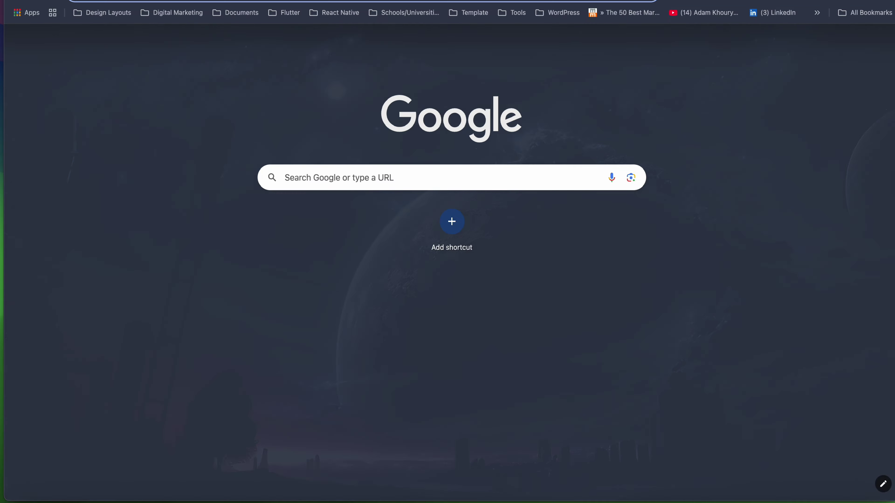
Go to the Ollama website in a new tab and open the llama3.2 page from its model library
type("o")
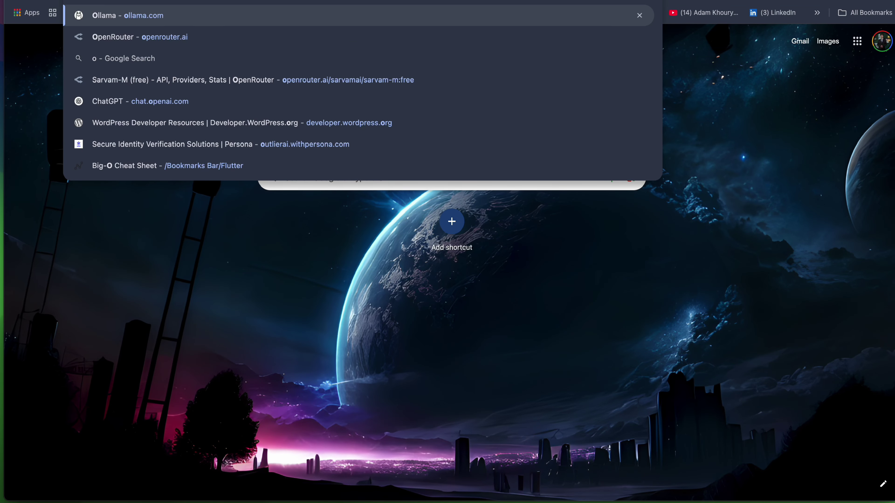
key("Return")
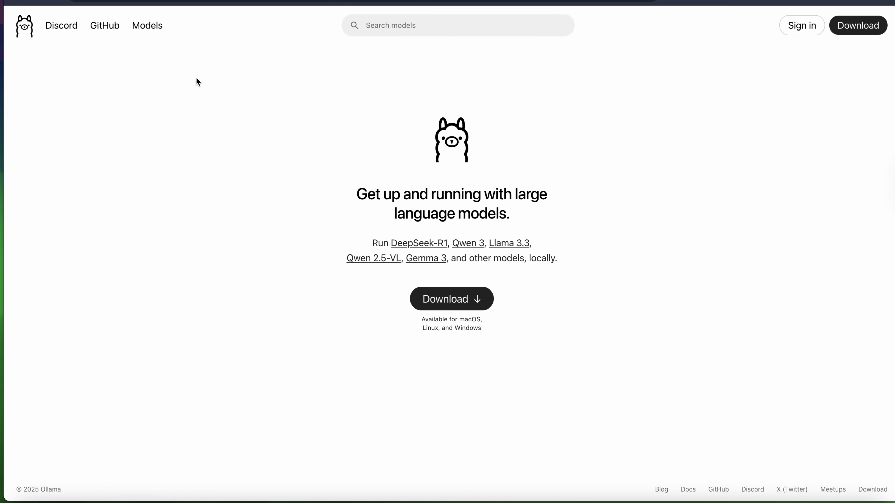
left_click(146, 32)
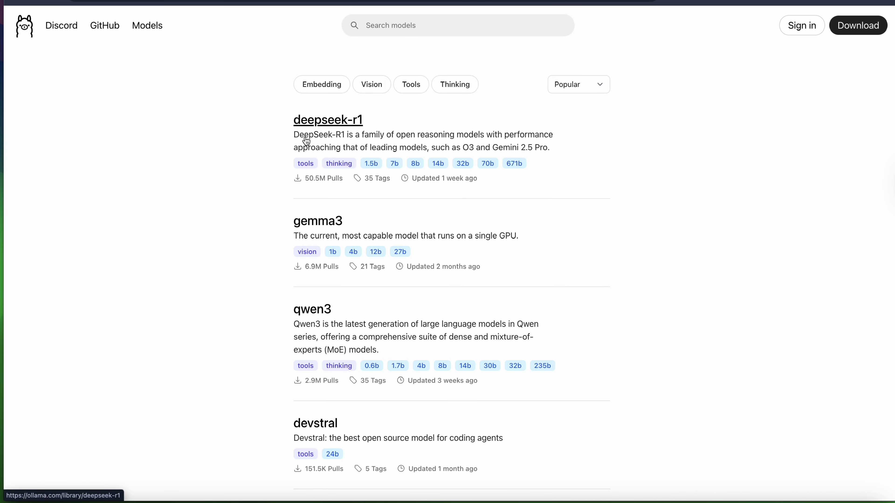
scroll(351, 224, "down", 6)
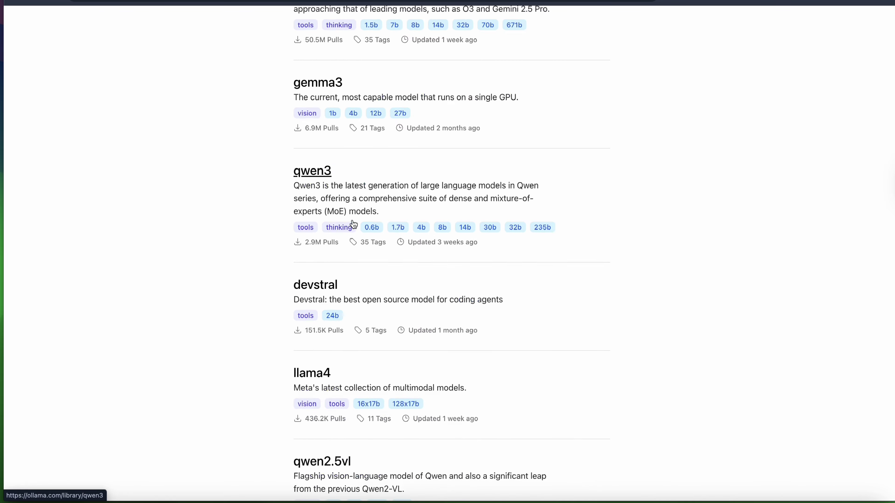
scroll(336, 294, "down", 3)
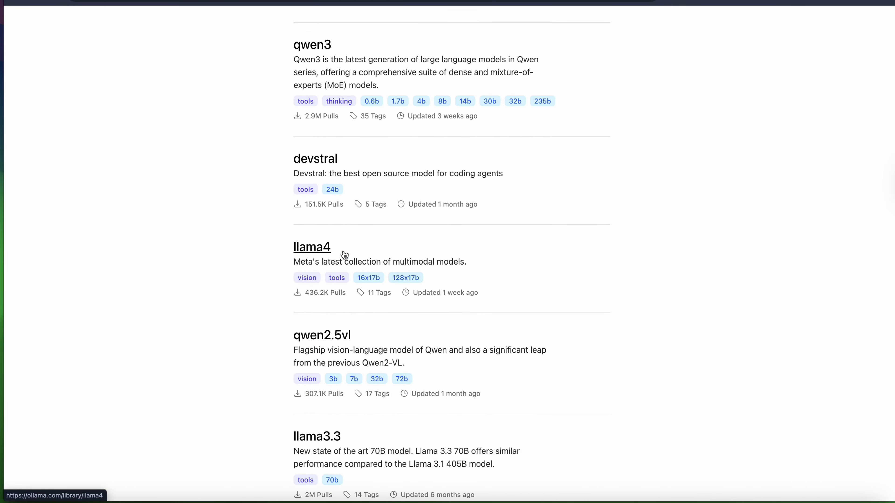
scroll(345, 197, "down", 6)
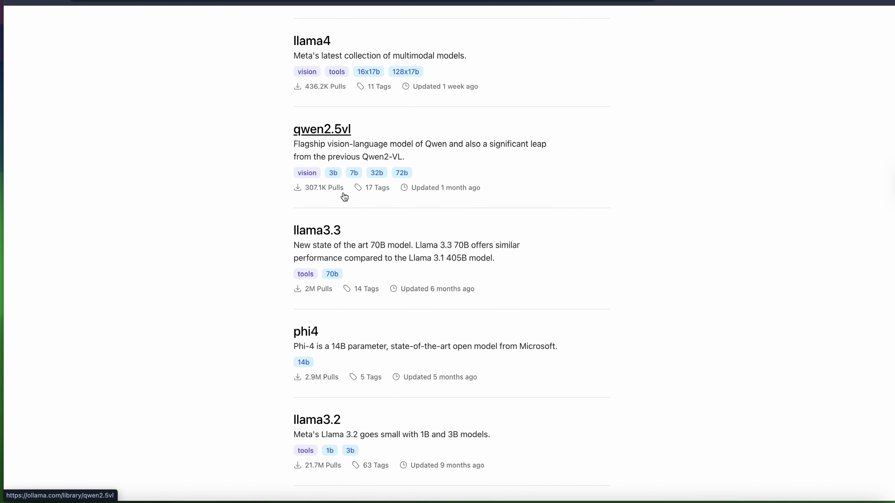
scroll(344, 197, "down", 2)
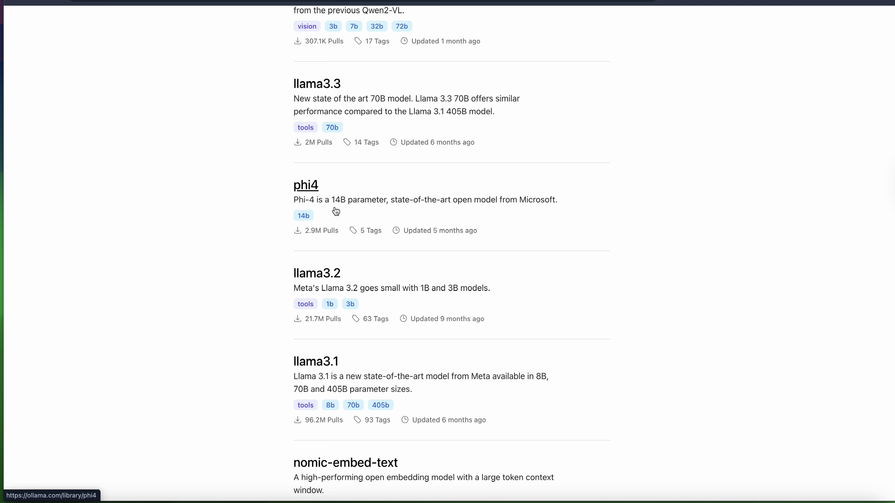
left_click(311, 278)
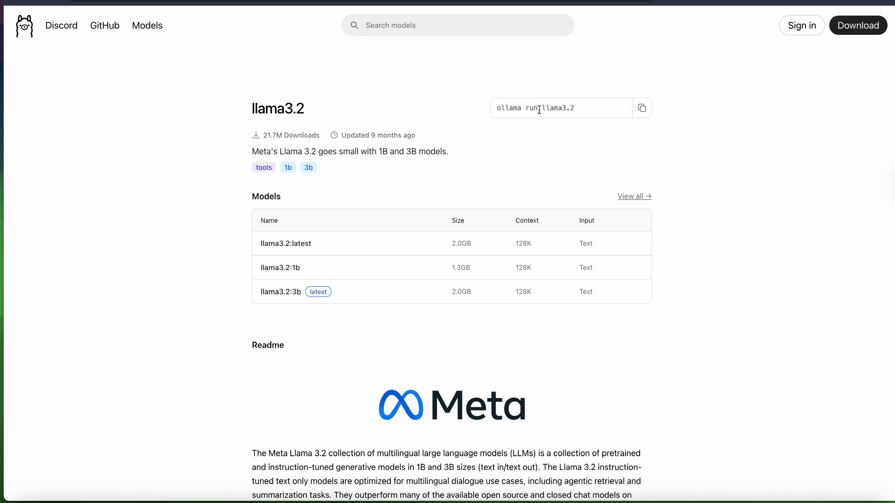
Copy the llama3.2 run command and execute docker exec -it ollama ollama run llama3.2 in the VPS terminal
left_click(641, 109)
left_click(225, 1)
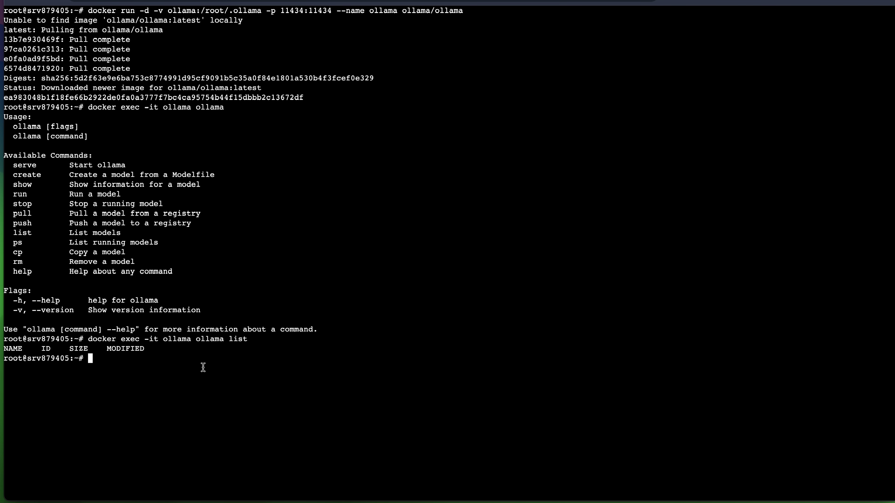
key("Up")
key("BackSpace")
key("BackSpace")
key("BackSpace")
key("BackSpace")
key("BackSpace")
key("BackSpace")
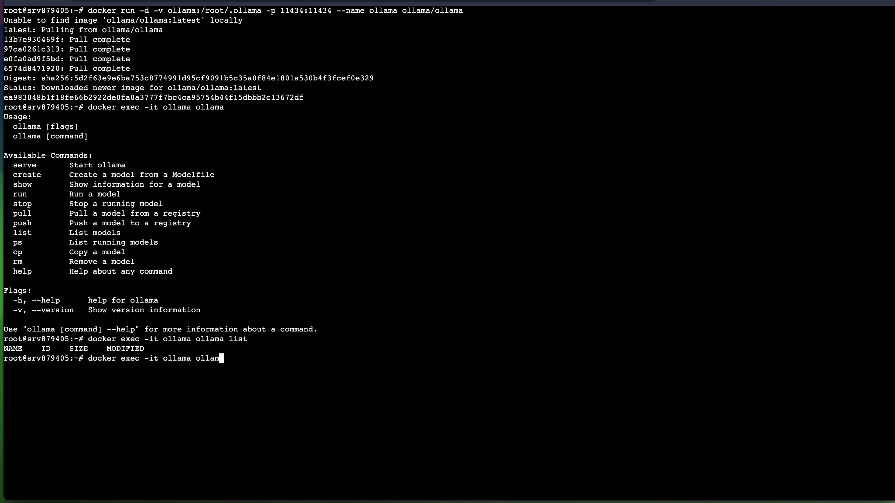
key("BackSpace")
key("BackSpace")
key("BackSpace")
key("BackSpace")
key("BackSpace")
key("super+v")
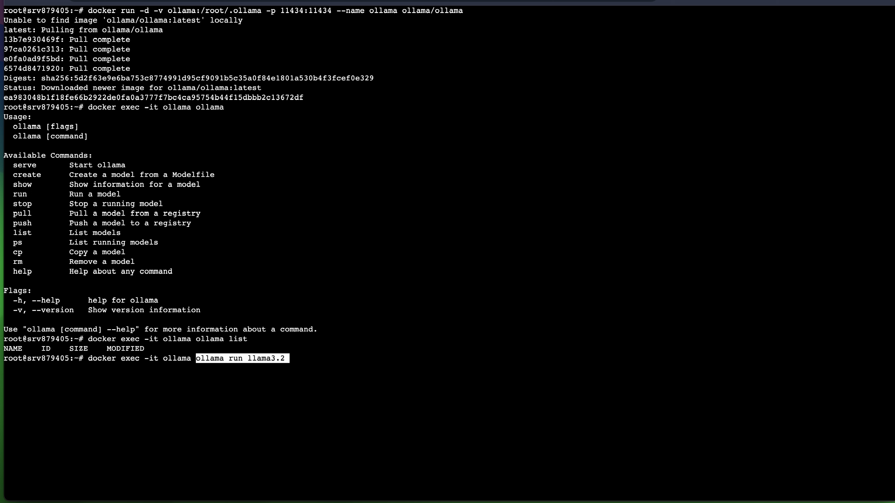
key("Return")
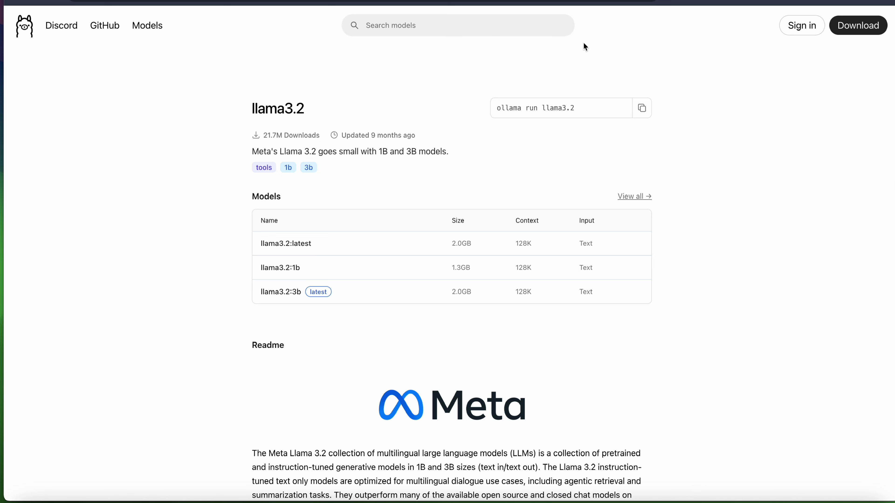
Return to the Ollama model library and filter it to embedding models
left_click(148, 31)
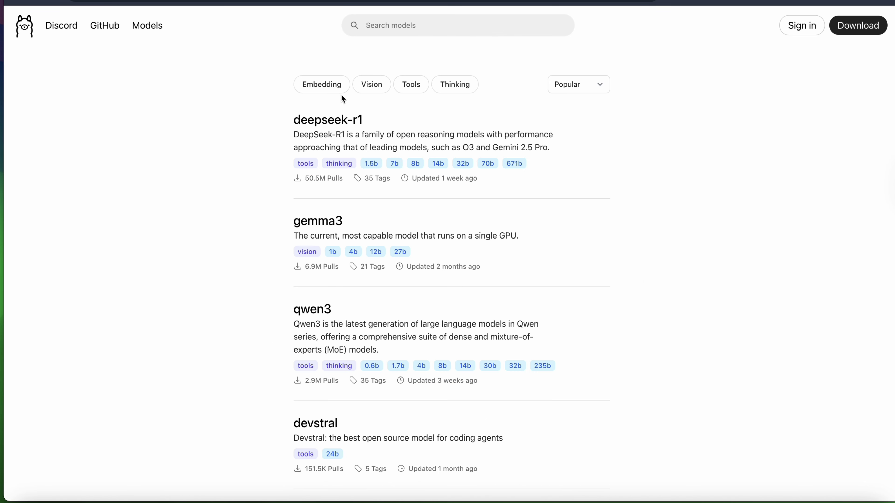
left_click(320, 82)
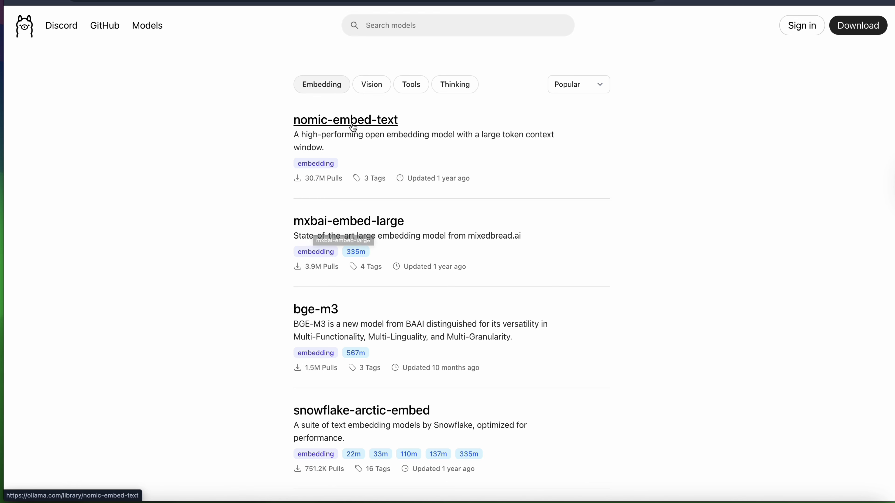
Open the nomic-embed-text model page in the Ollama library and copy its pull command
left_click(344, 121)
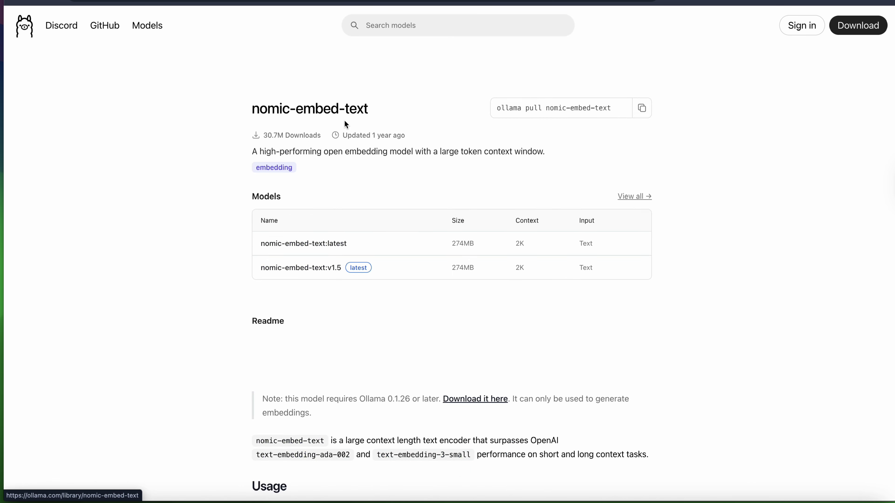
left_click(646, 112)
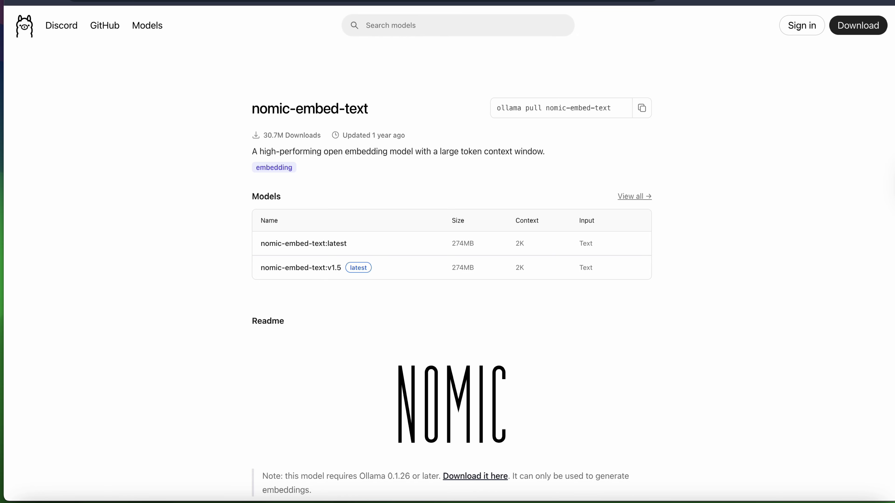
left_click(641, 109)
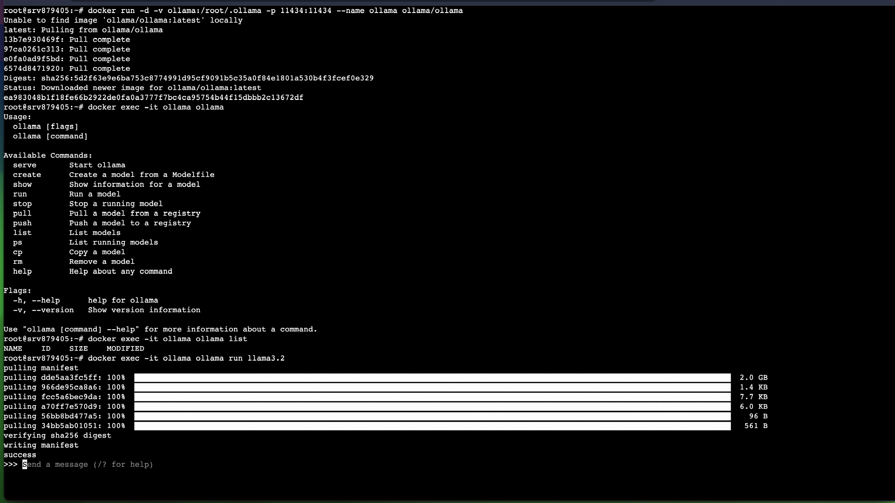
Exit the llama3.2 chat session in the VPS terminal and clear the screen
key("ctrl+d")
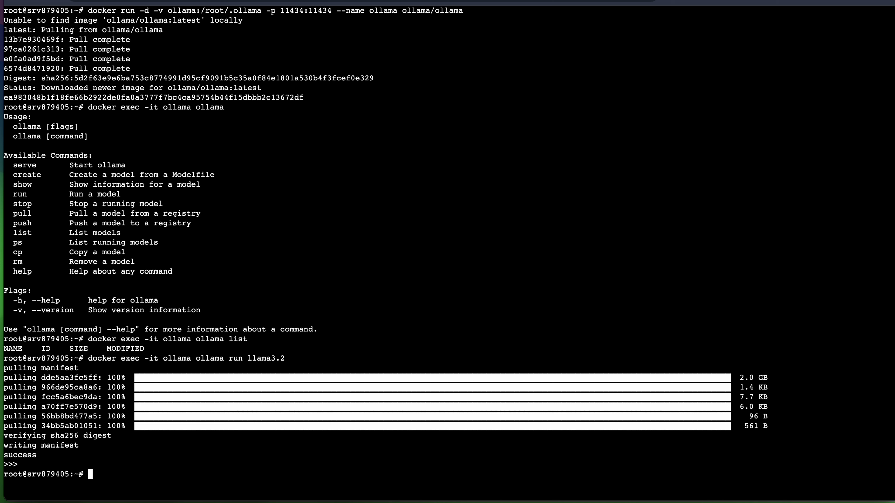
type("clear")
key("Return")
Execute docker exec -it ollama ollama pull nomic-embed-text in the VPS terminal
key("Up")
key("Up")
key("BackSpace")
key("BackSpace")
key("BackSpace")
key("BackSpace")
key("BackSpace")
key("BackSpace")
key("BackSpace")
key("BackSpace")
key("BackSpace")
key("BackSpace")
key("BackSpace")
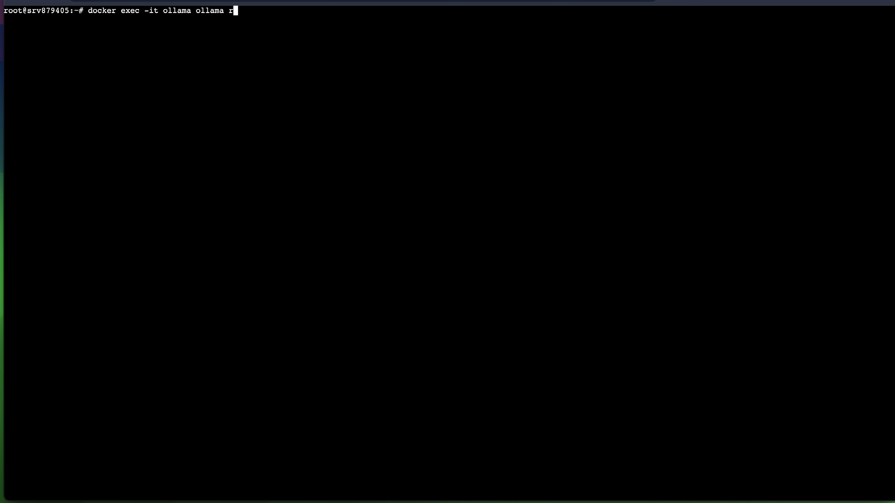
key("super+v")
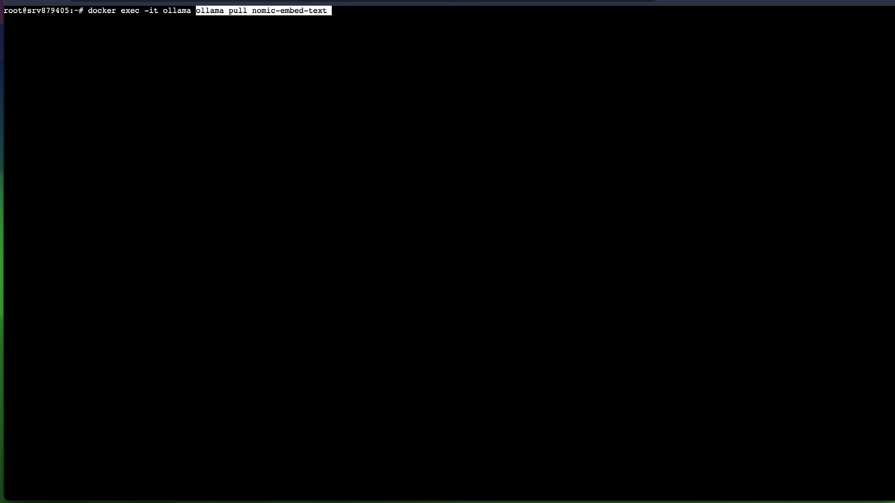
key("Return")
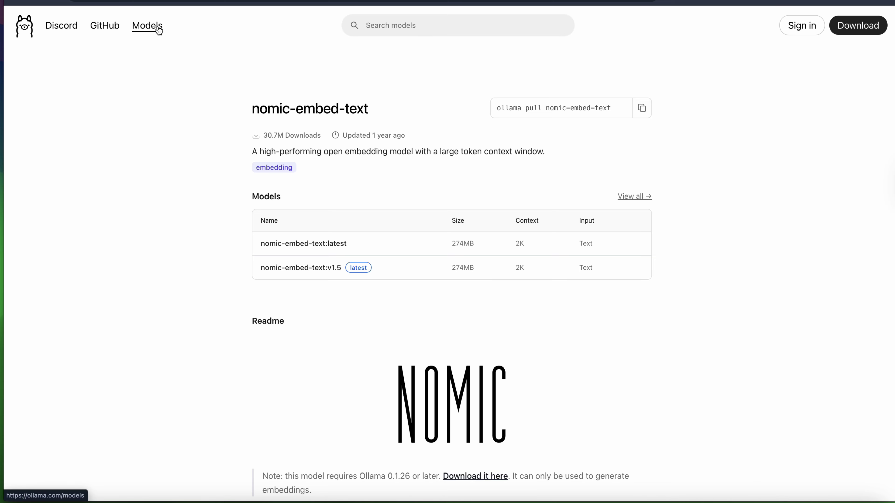
Return to the Ollama embedding model list, open the mxbai-embed-large page and copy its pull command
key("super+Left")
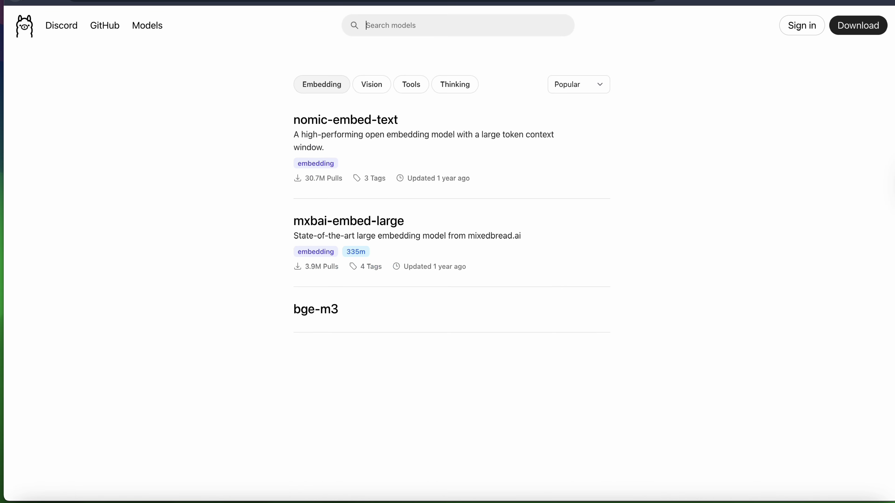
left_click(344, 222)
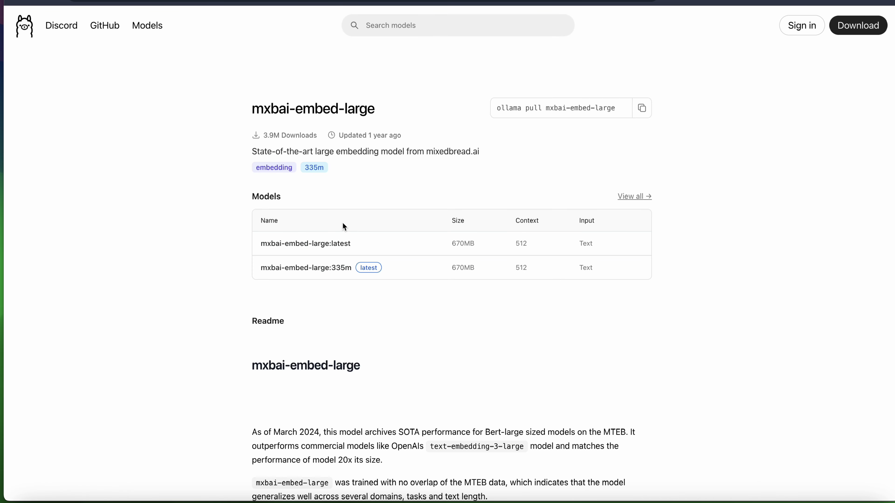
left_click(643, 115)
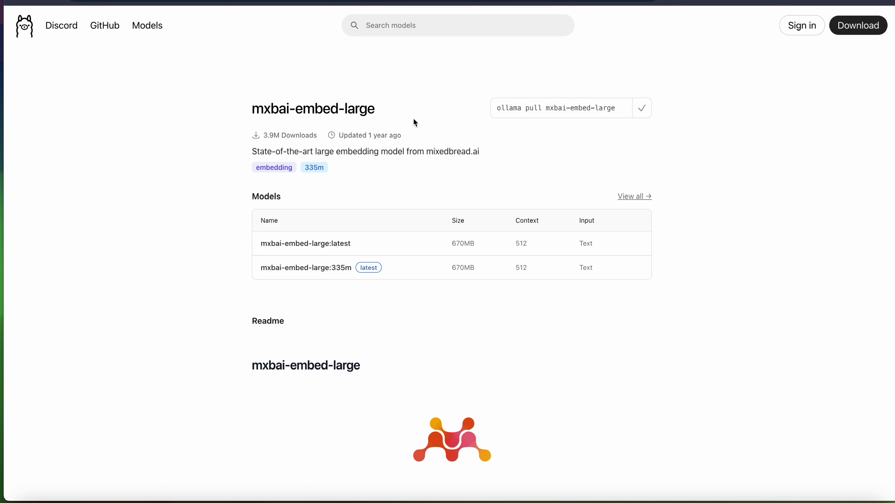
Execute docker exec -it ollama ollama pull mxbai-embed-large in the VPS terminal
key("ctrl+Tab")
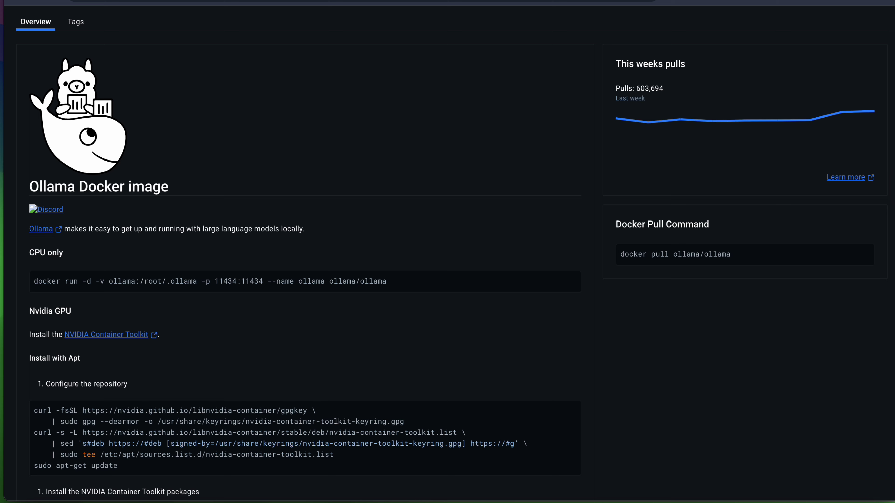
key("ctrl+Tab")
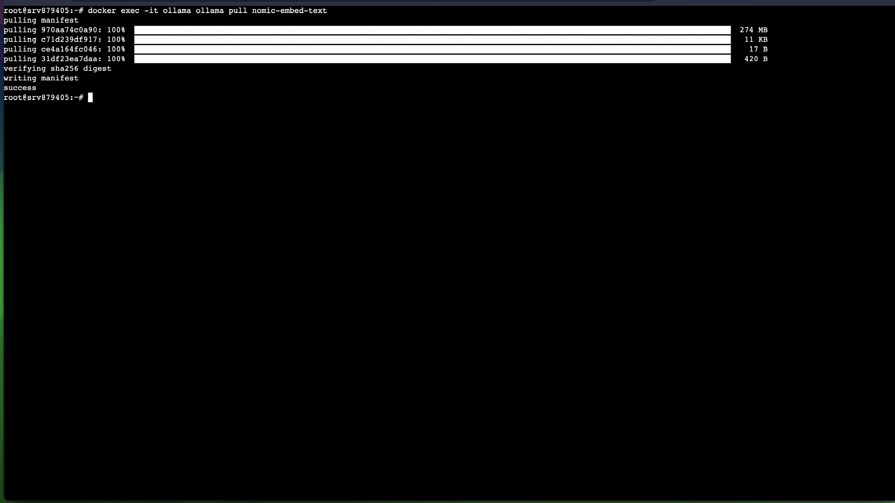
key("Up")
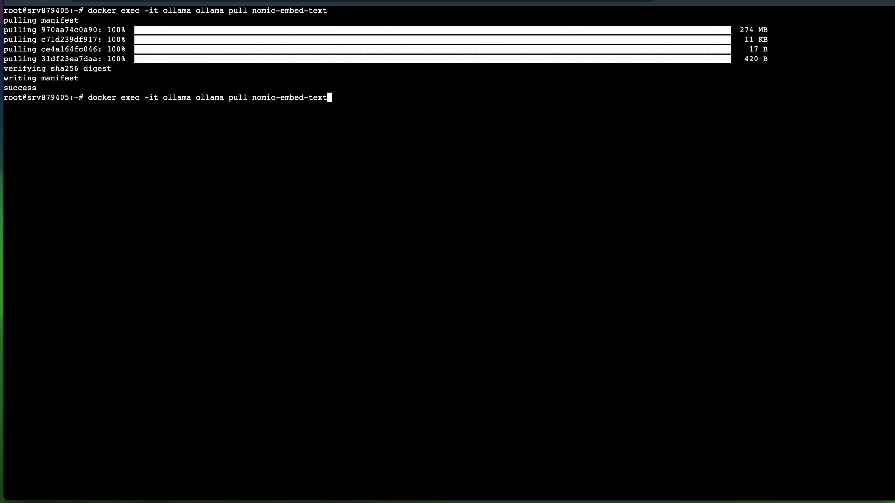
key("BackSpace")
key("BackSpace")
key("BackSpace")
key("BackSpace")
key("BackSpace")
key("BackSpace")
key("BackSpace")
key("BackSpace")
key("BackSpace")
key("BackSpace")
key("BackSpace")
key("BackSpace")
key("BackSpace")
key("BackSpace")
key("BackSpace")
key("BackSpace")
key("BackSpace")
key("BackSpace")
key("BackSpace")
key("BackSpace")
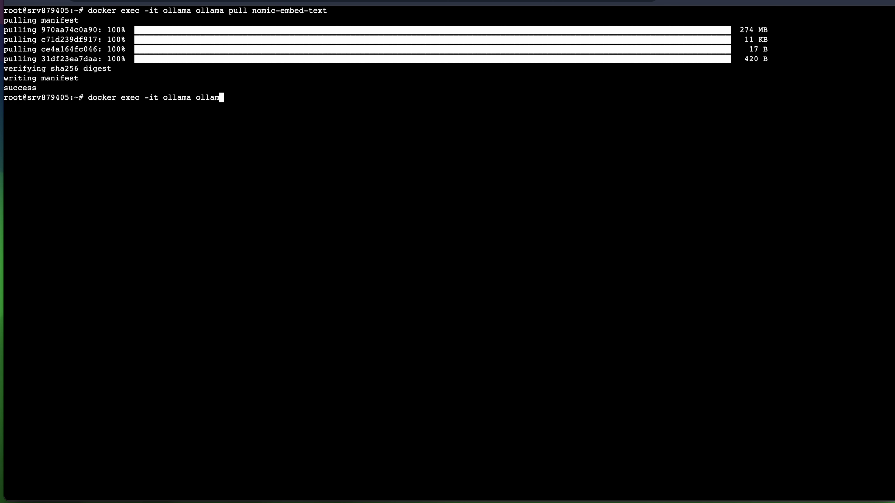
key("BackSpace")
key("BackSpace")
key("BackSpace")
key("BackSpace")
key("BackSpace")
key("super+v")
key("Right")
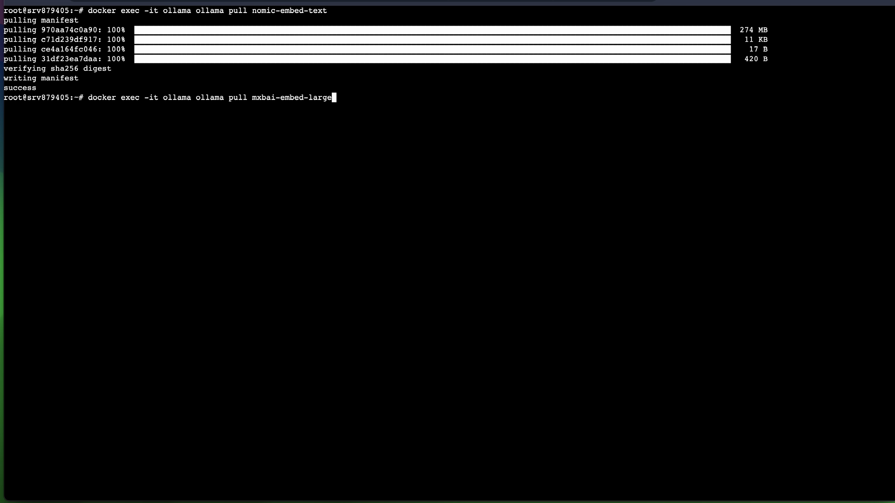
key("Return")
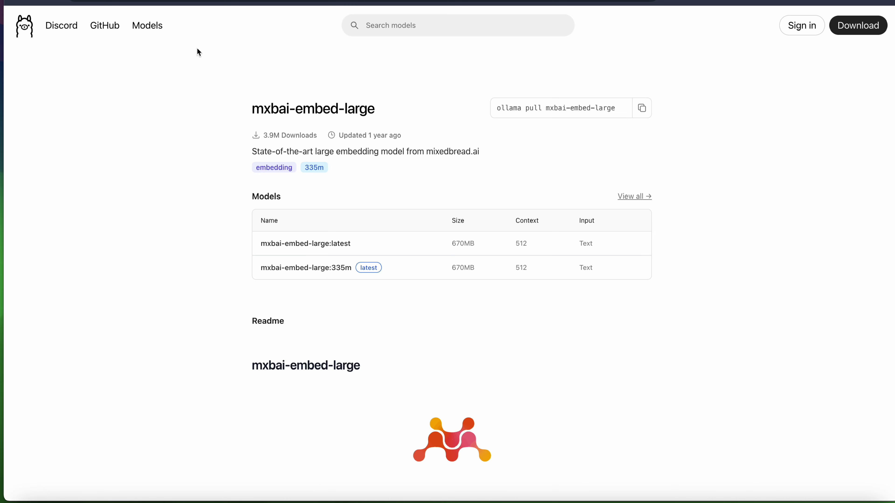
Open the gemma3 page from the full Ollama model library and copy its run command
left_click(153, 31)
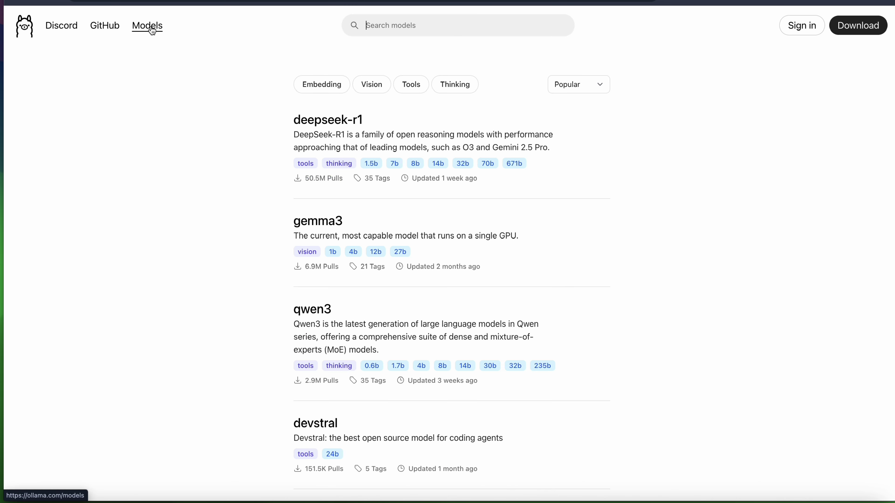
left_click(310, 230)
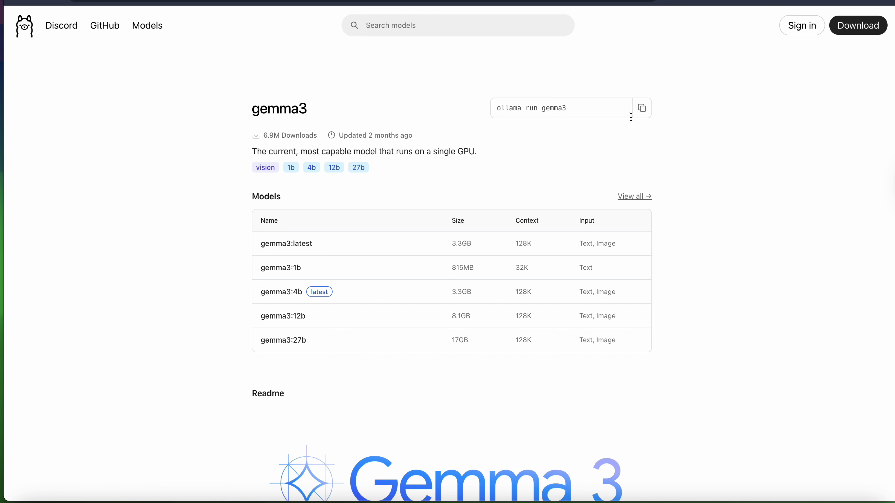
left_click(642, 109)
Execute docker exec -it ollama ollama run gemma3 in the VPS terminal and exit the model's chat session once downloaded
left_click(211, 2)
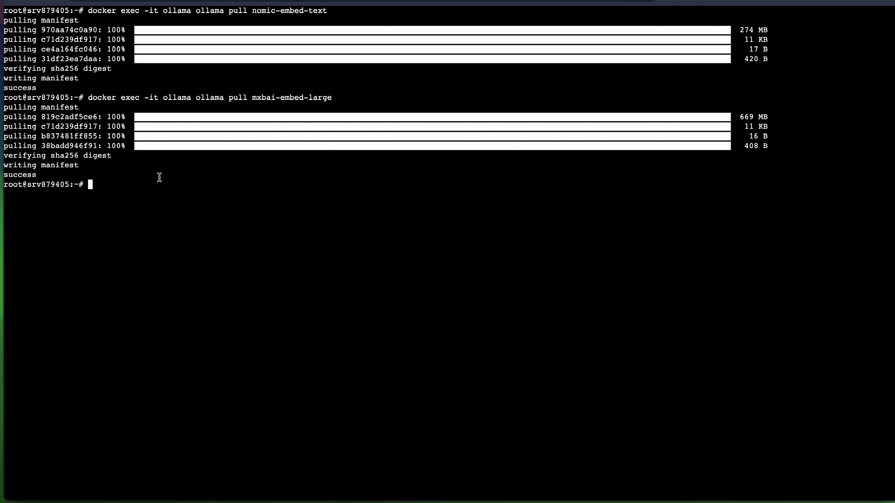
key("Up")
key("BackSpace")
key("BackSpace")
key("BackSpace")
key("BackSpace")
key("BackSpace")
key("BackSpace")
key("BackSpace")
key("BackSpace")
key("BackSpace")
key("BackSpace")
key("BackSpace")
key("BackSpace")
key("BackSpace")
key("BackSpace")
key("BackSpace")
key("BackSpace")
key("BackSpace")
key("BackSpace")
key("BackSpace")
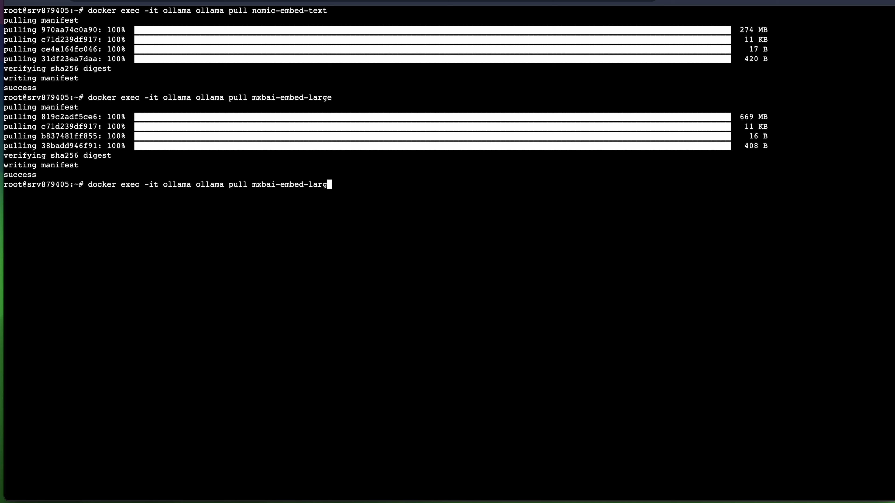
key("BackSpace")
key("BackSpace")
key("BackSpace")
key("BackSpace")
key("BackSpace")
key("BackSpace")
key("BackSpace")
key("BackSpace")
key("BackSpace")
key("BackSpace")
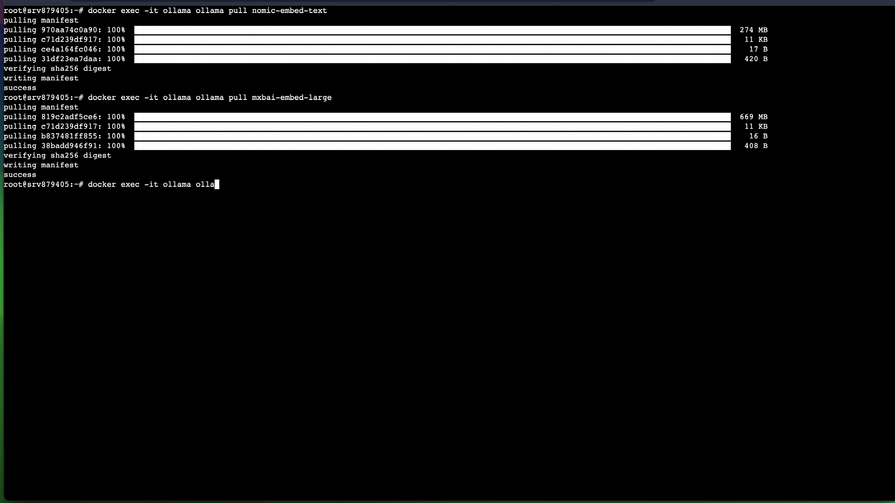
key("super+v")
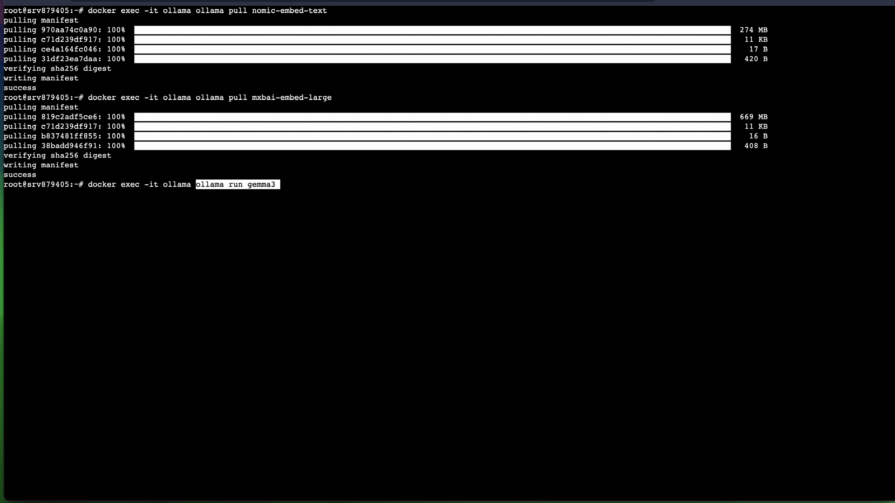
key("Return")
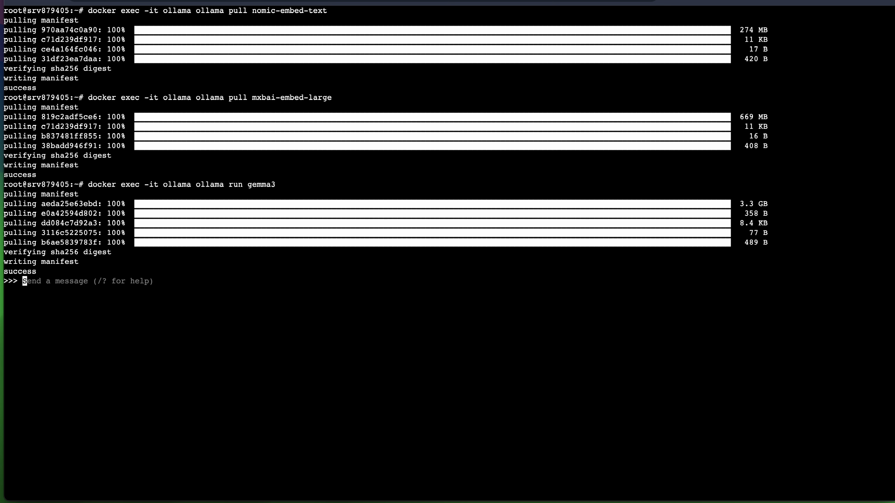
key("ctrl+c")
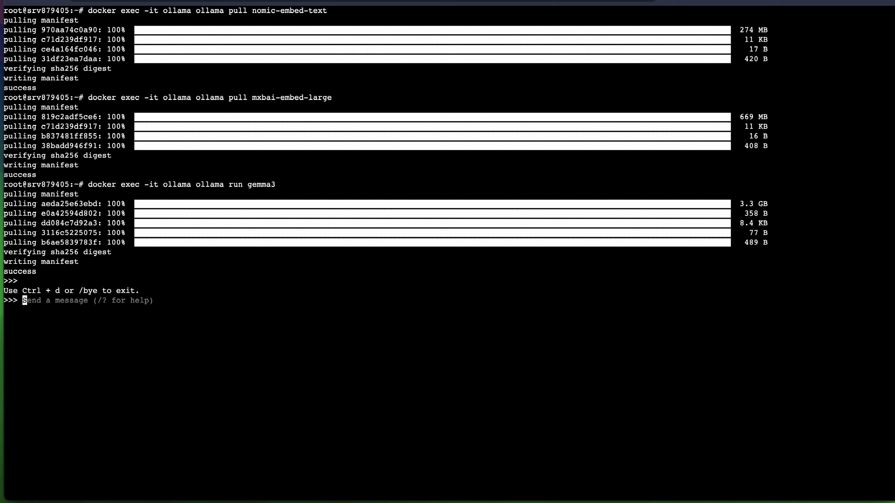
key("ctrl+d")
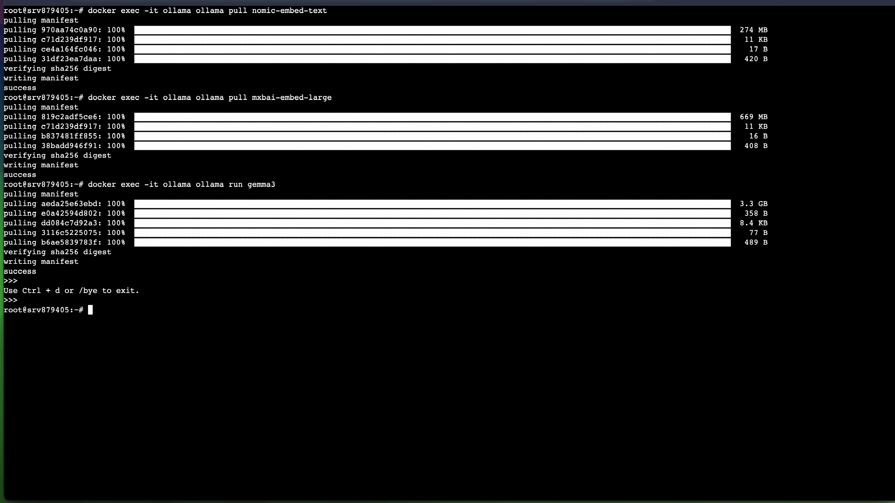
left_click(289, 3)
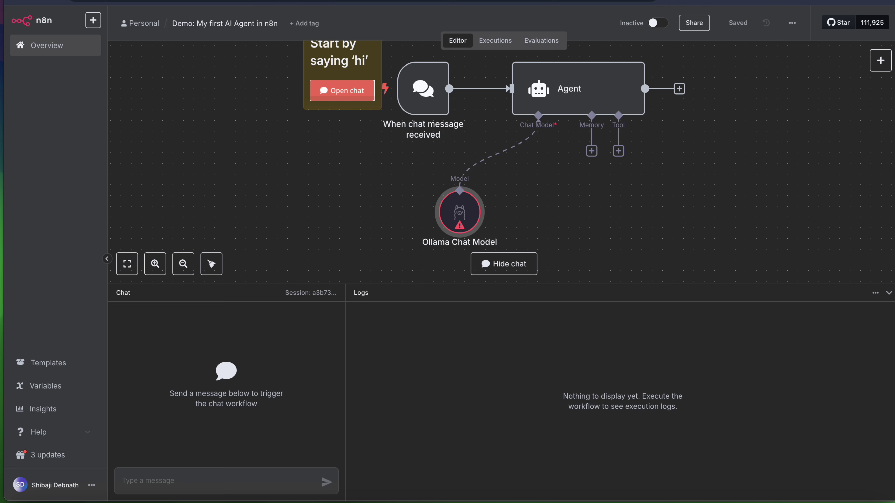
double_click(459, 218)
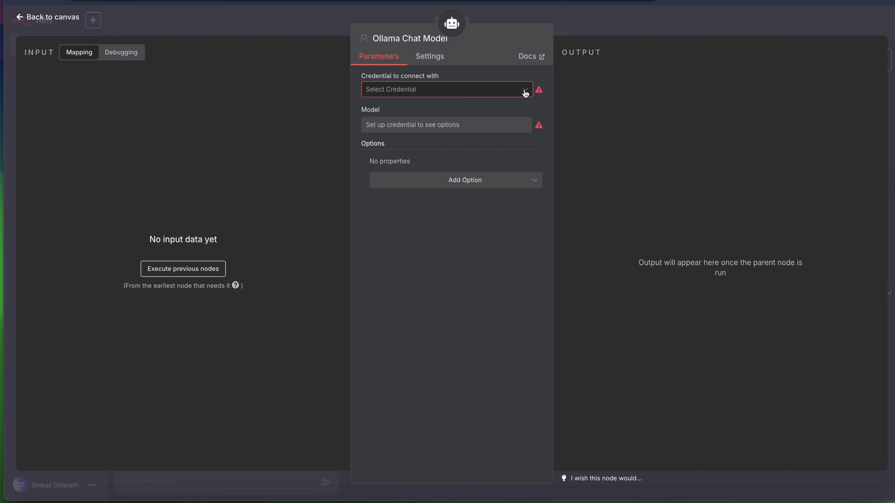
left_click(525, 93)
left_click(470, 116)
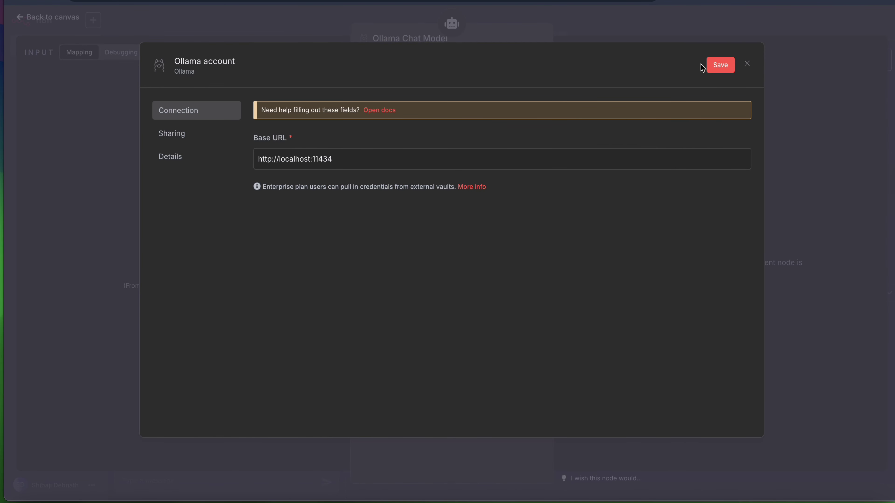
left_click(719, 66)
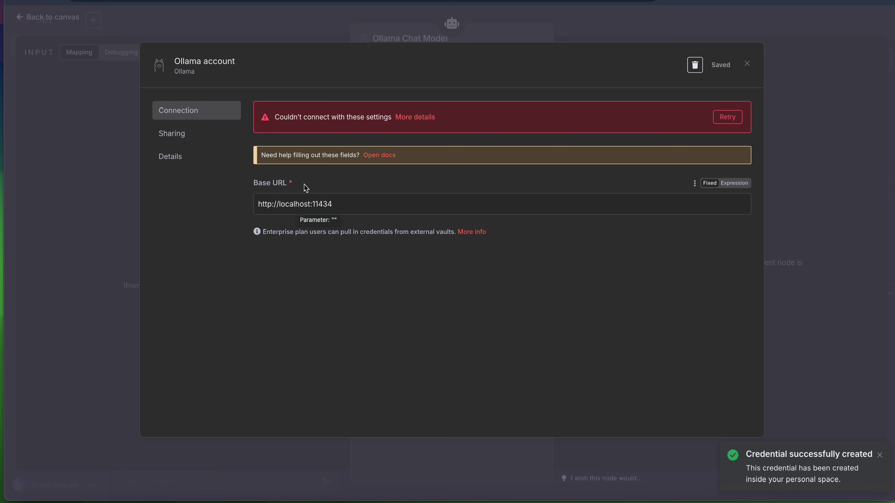
double_click(291, 208)
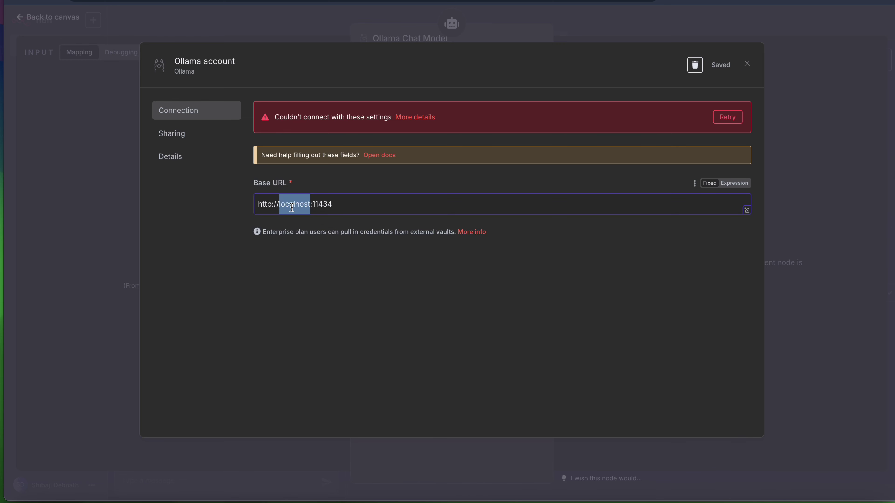
key("BackSpace")
type("127.")
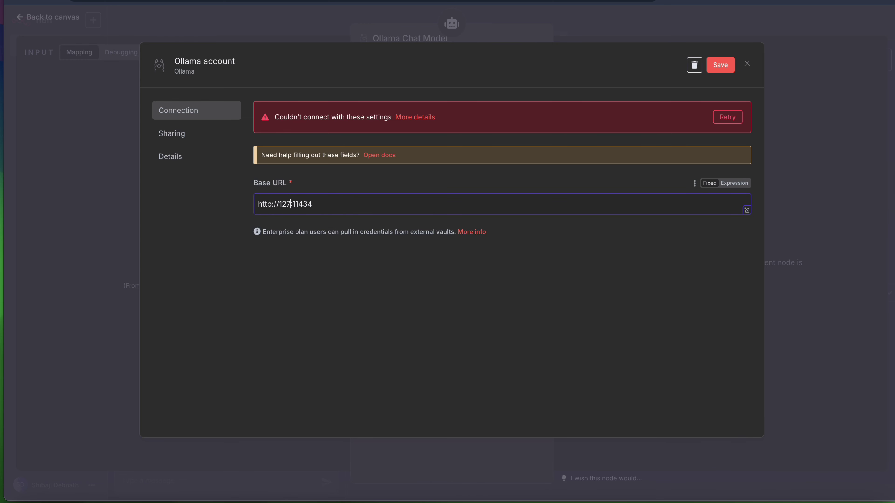
type("0.0.1")
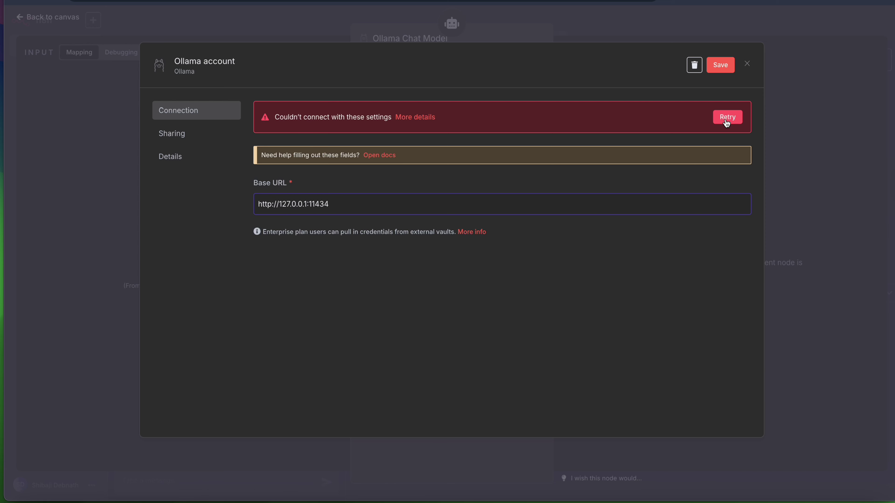
left_click(726, 71)
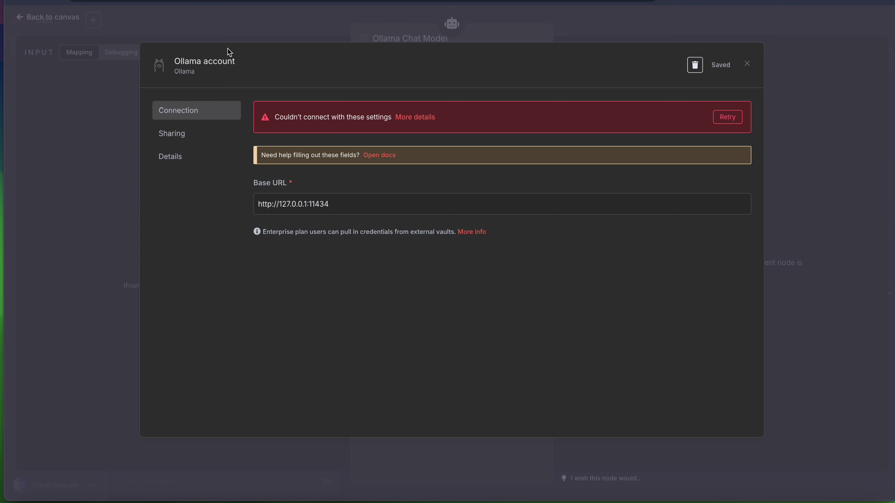
Copy the VPS's IPv4 address from the Hostinger overview, use it as the Ollama credential's base URL host with port 11434, and save
left_click(105, 1)
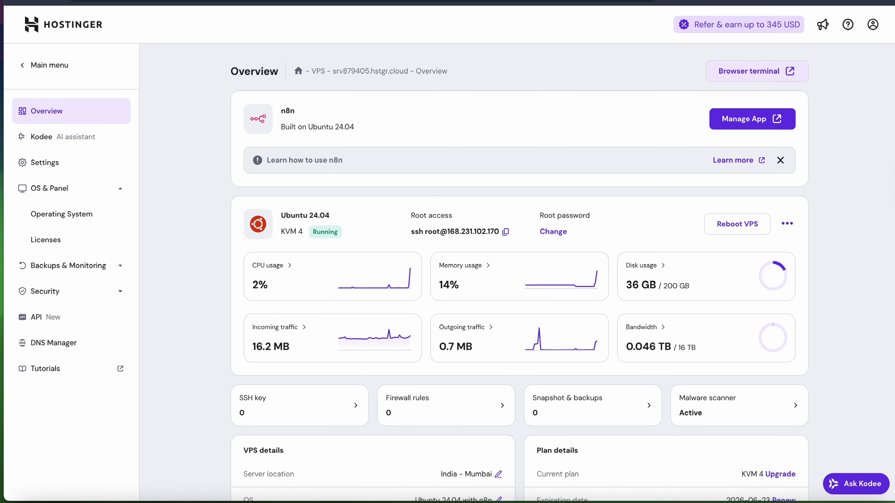
scroll(214, 201, "down", 6)
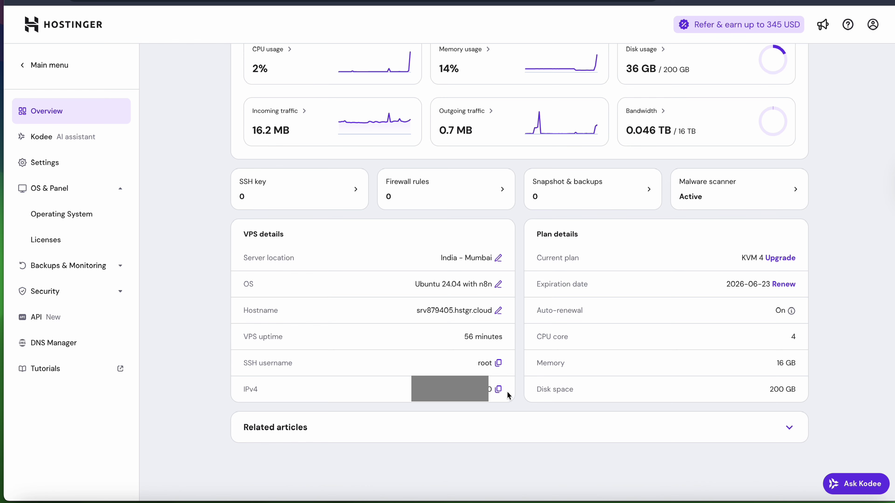
left_click(498, 390)
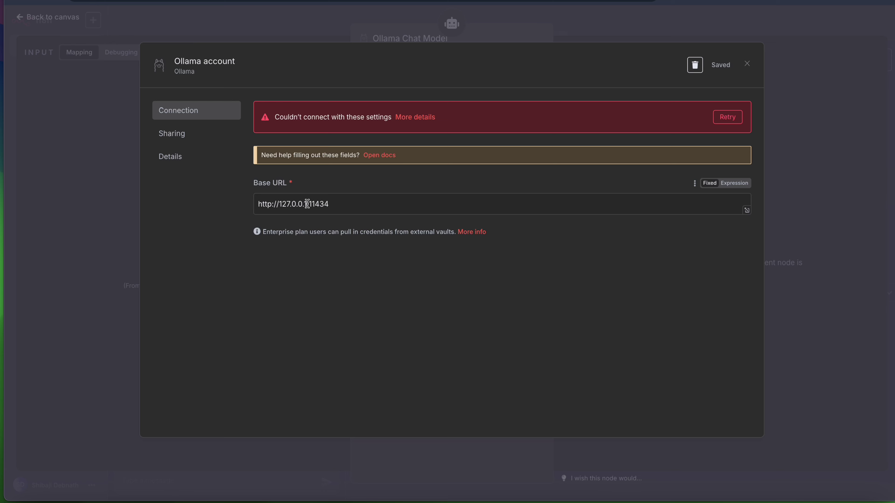
left_click_drag(307, 204, 278, 206)
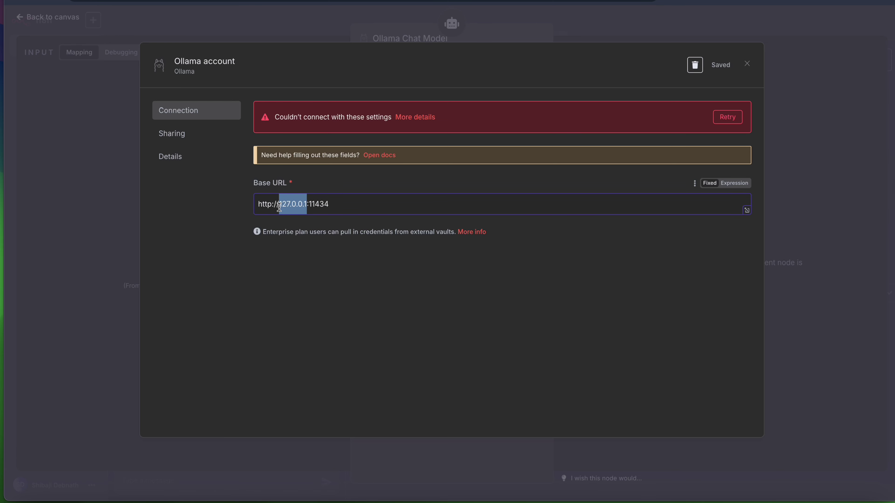
key("super+v")
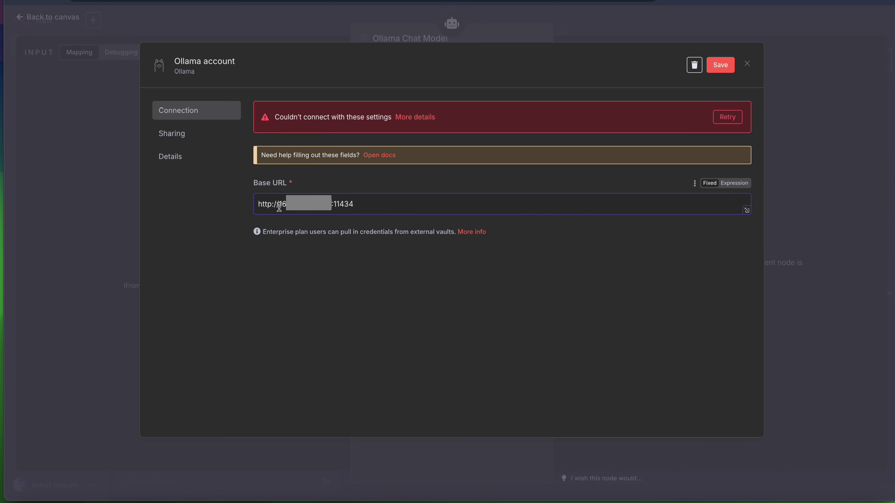
left_click(724, 67)
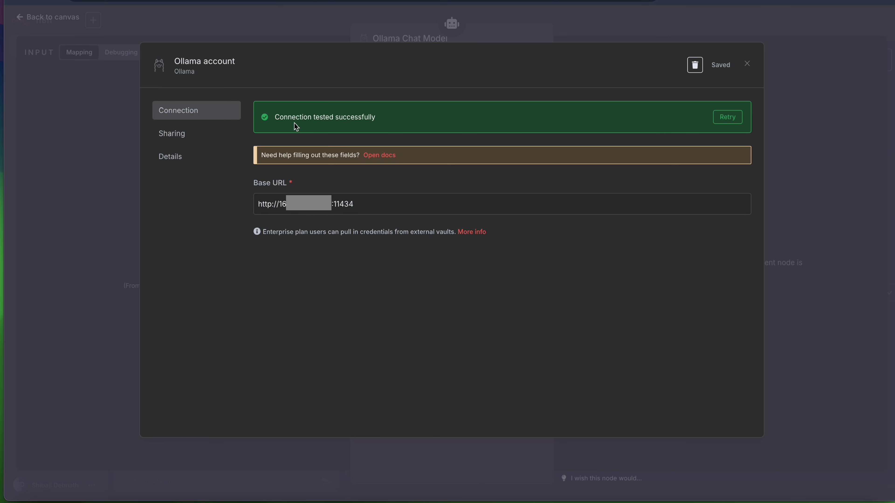
left_click(748, 66)
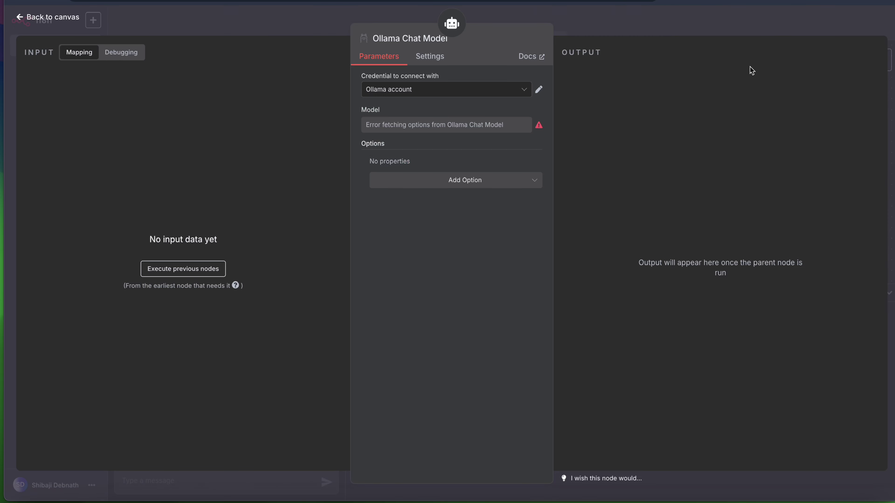
Save the workflow, then reopen the Ollama Chat Model node to view its available models and return to the canvas
left_click(278, 23)
left_click(737, 23)
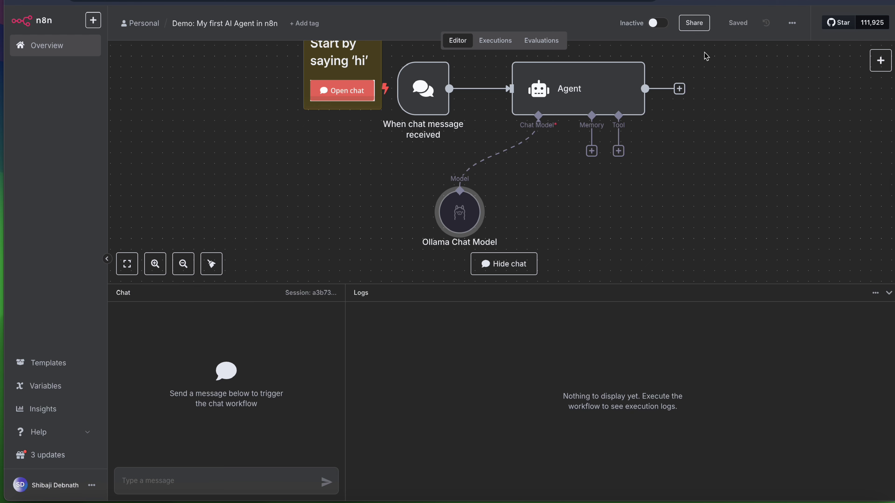
double_click(457, 222)
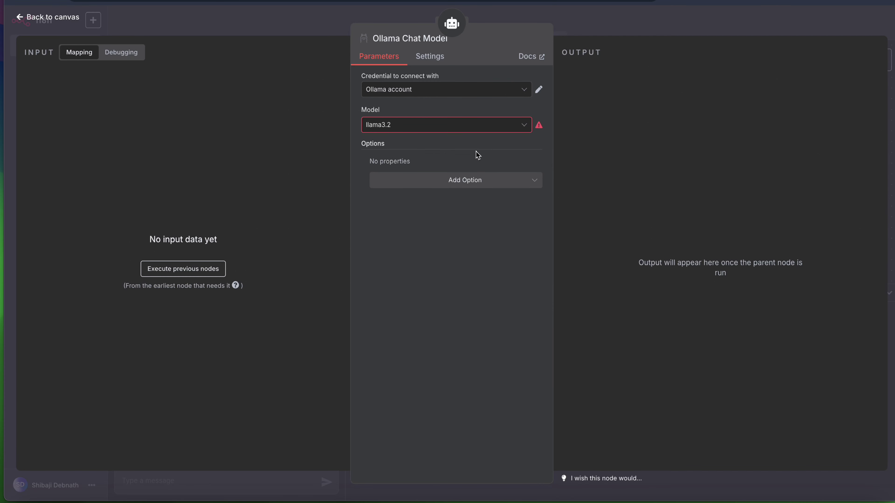
left_click(507, 126)
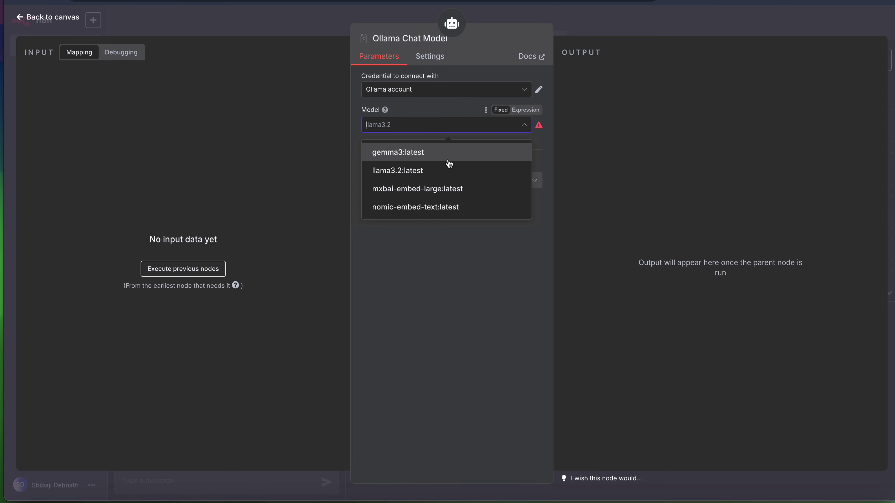
left_click(322, 27)
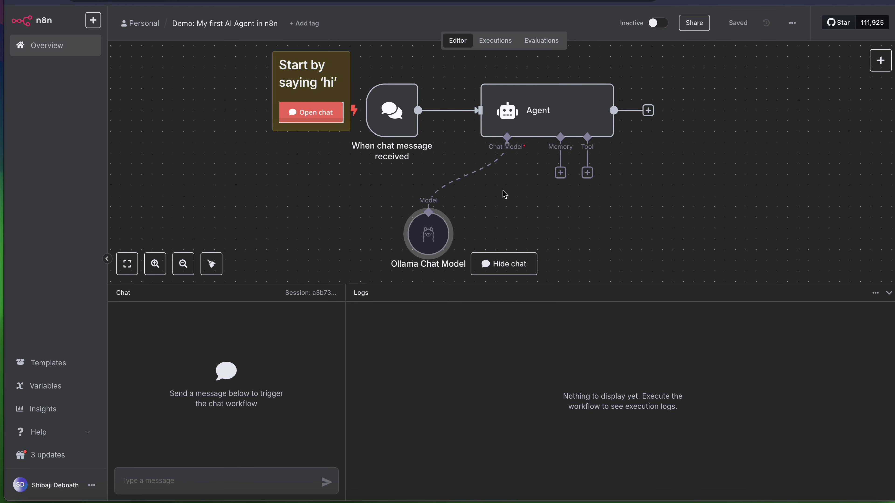
Move the Ollama Chat Model node beneath the Agent and send the chat message "hello give me your introduction"
left_click_drag(438, 232, 510, 210)
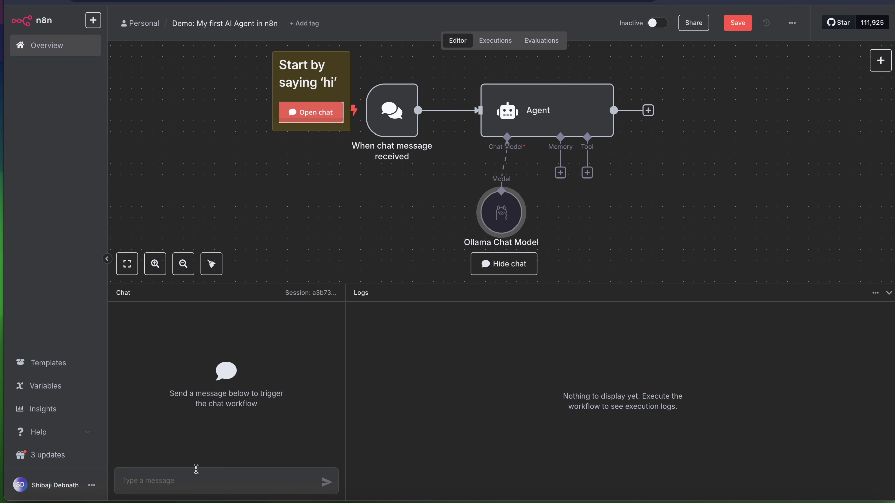
left_click(205, 483)
type("hello give")
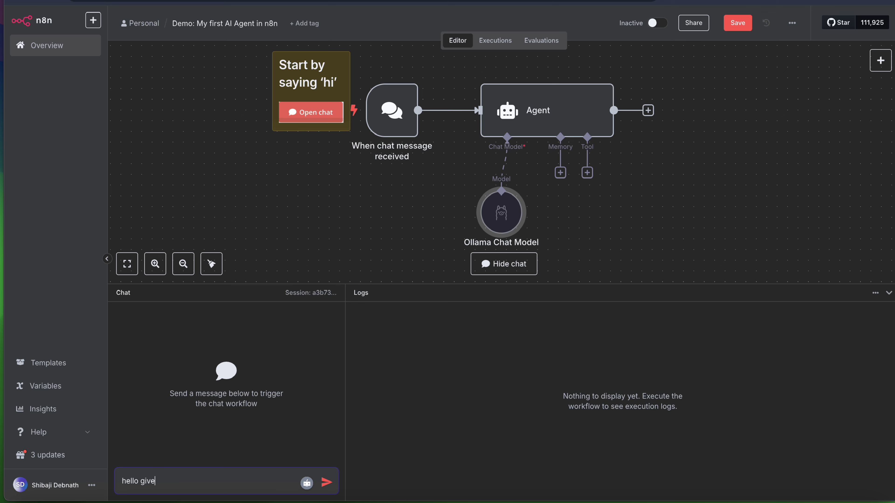
type(" me your introduction")
key("Return")
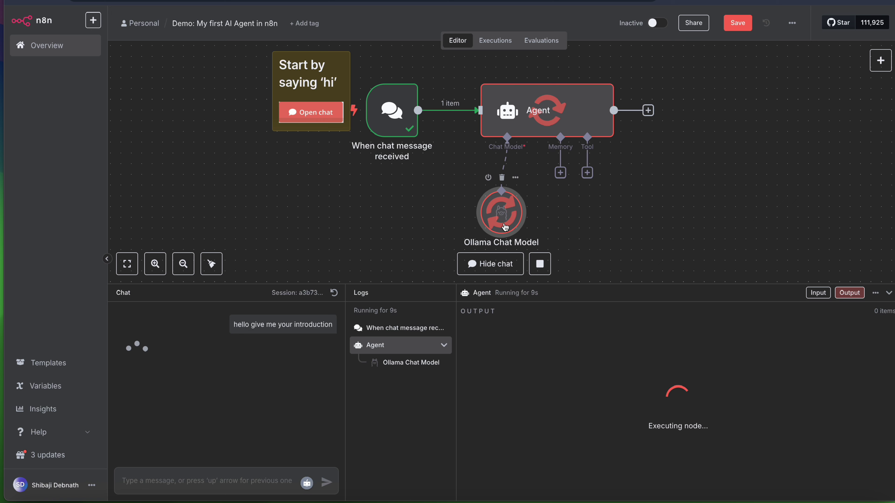
Shift the Ollama Chat Model node slightly left of the Agent's Chat Model connector and save the workflow with the chat area collapsed
left_click_drag(506, 227, 477, 216)
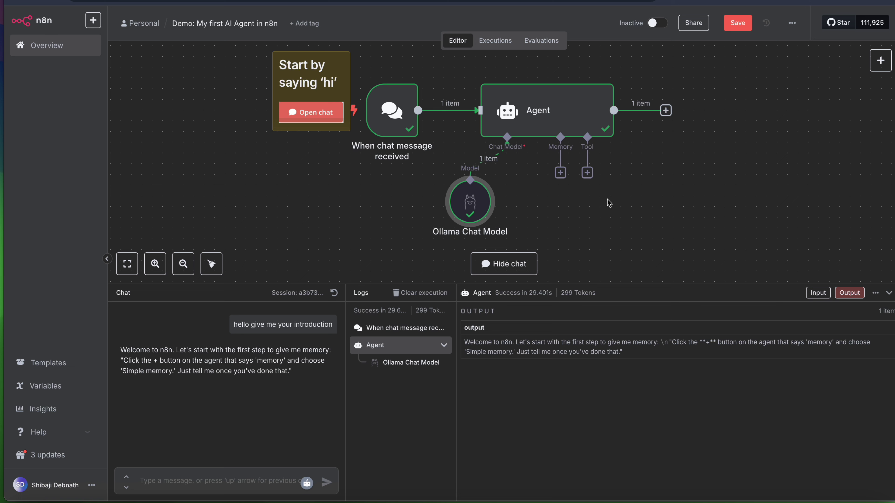
left_click(888, 293)
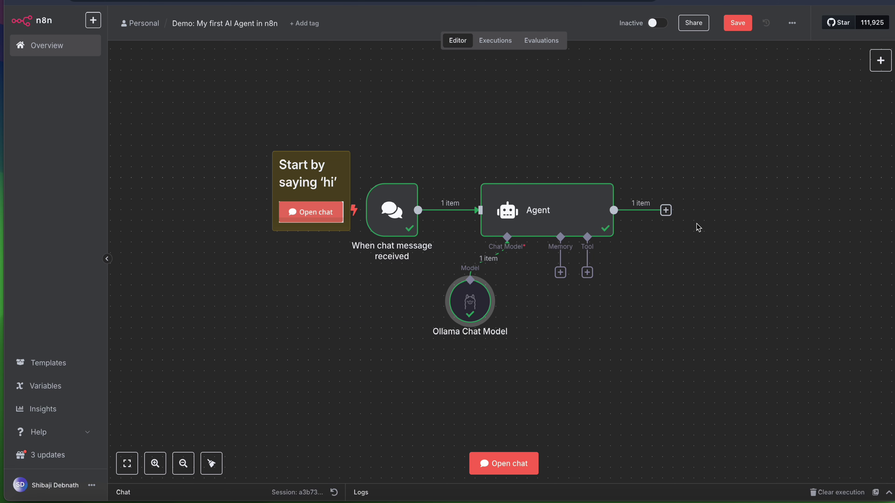
left_click(741, 26)
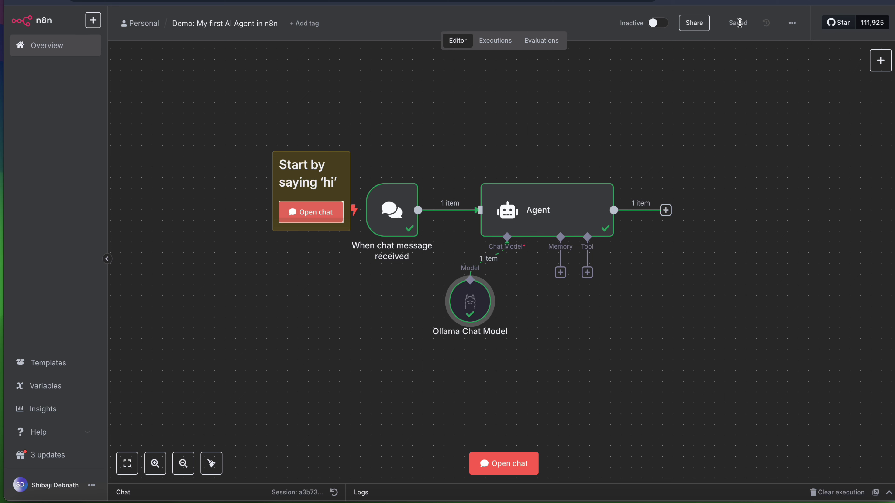
Check the available n8n updates and open the documentation on how to update the n8n version
left_click(42, 454)
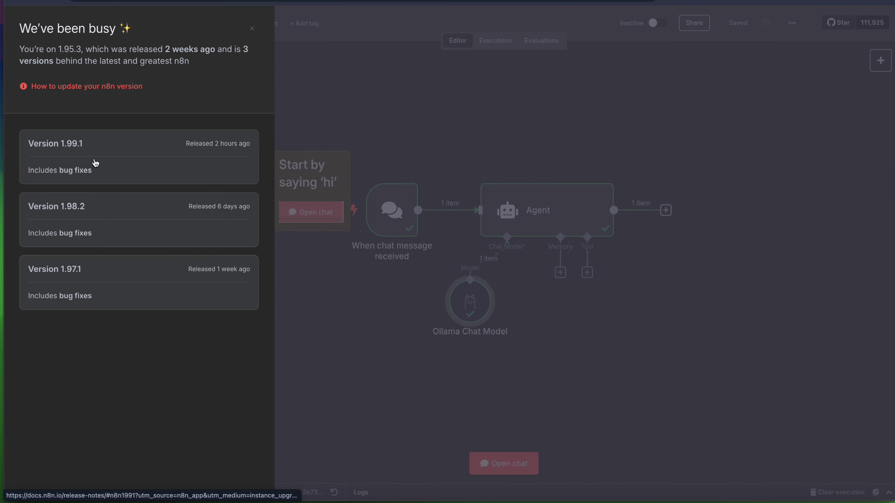
left_click(80, 88)
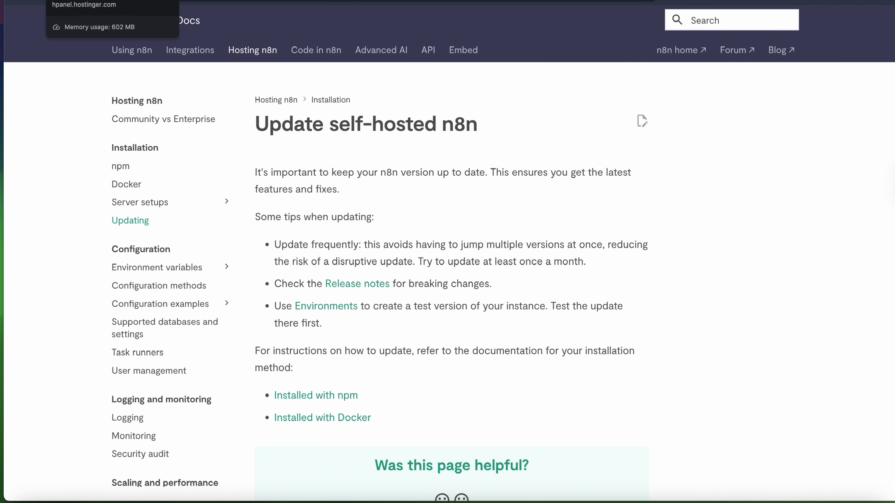
Open Hostinger's n8n VPS template guide from the VPS overview and copy docker compose pull from its Updating n8n section
left_click(88, 1)
scroll(393, 132, "up", 5)
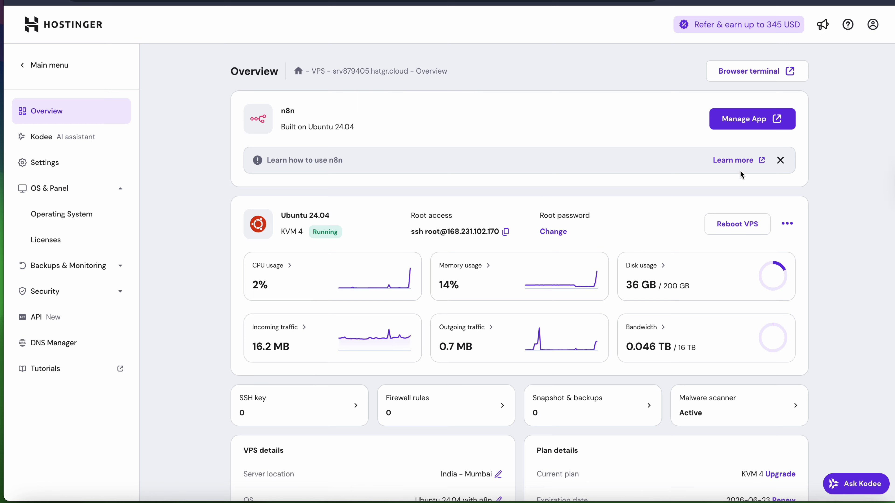
left_click(739, 161)
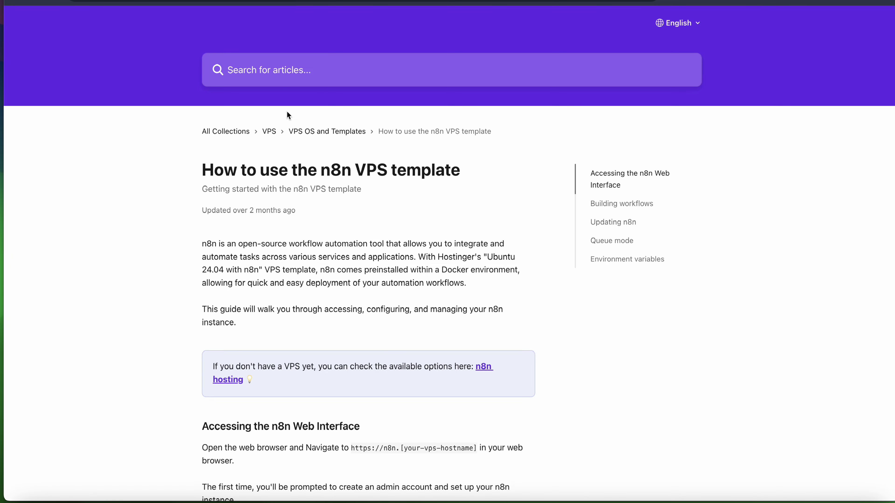
scroll(295, 230, "down", 10)
scroll(295, 229, "down", 15)
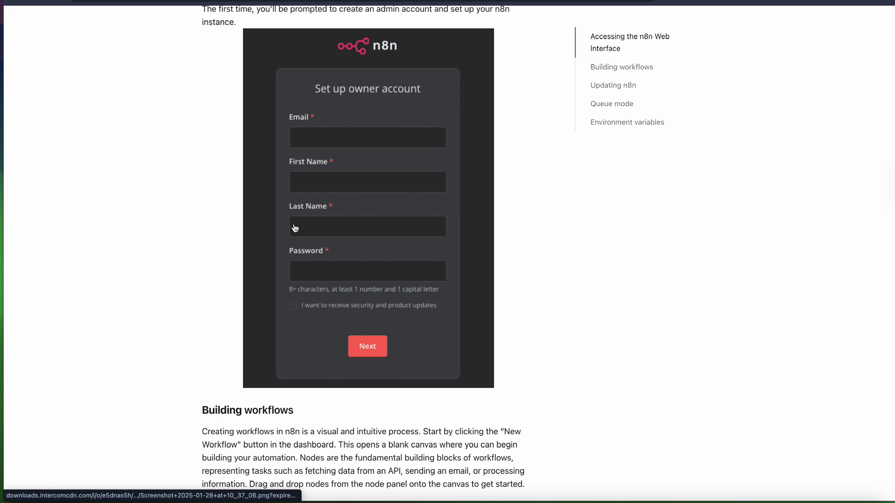
scroll(294, 225, "down", 7)
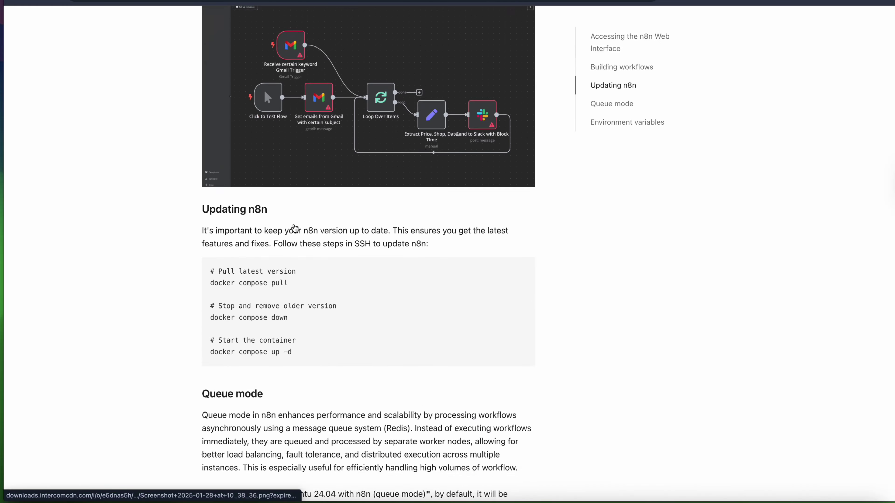
left_click_drag(289, 206, 200, 206)
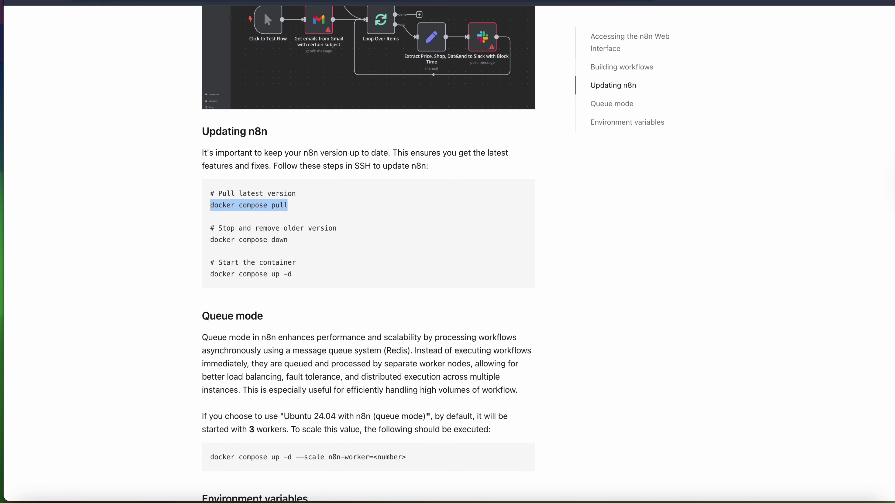
Open the VPS browser terminal and execute docker compose pull, waiting for the images to download
left_click(155, 1)
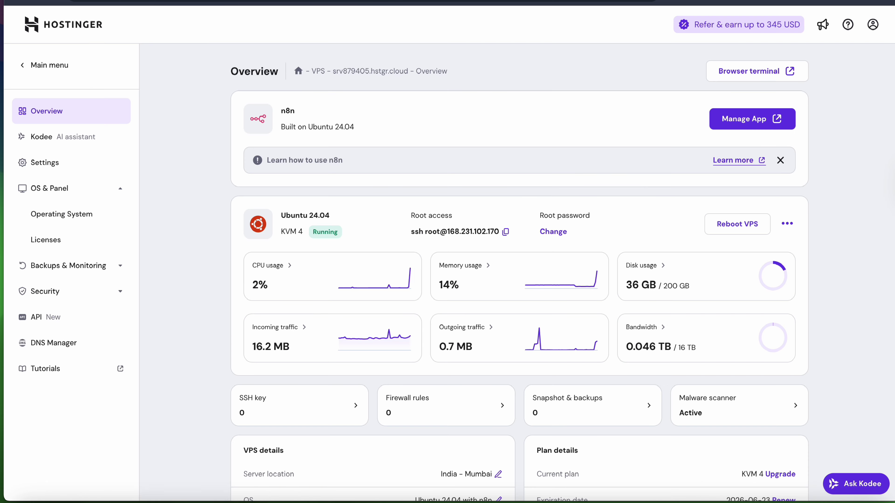
left_click(757, 78)
left_click(599, 35)
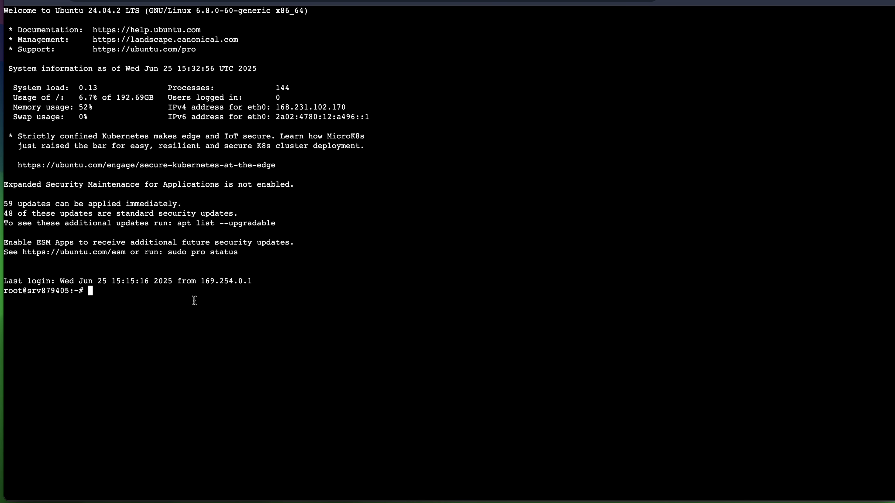
key("ctrl+v")
key("BackSpace")
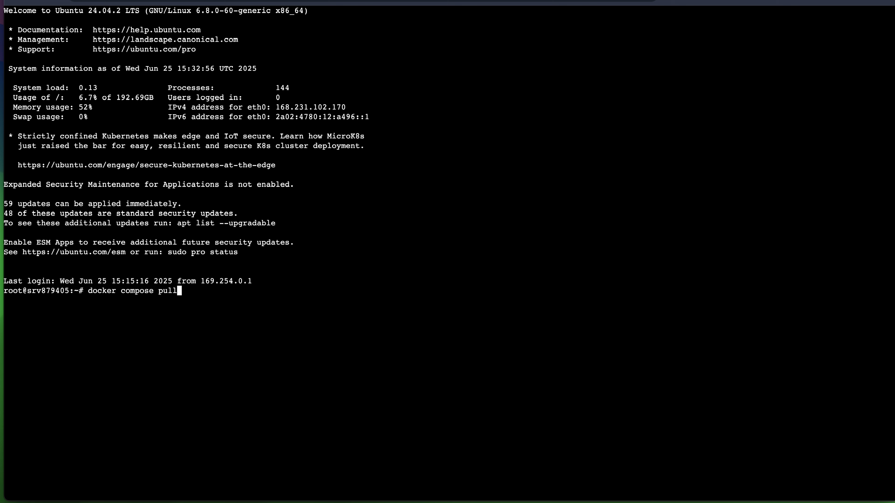
key("Return")
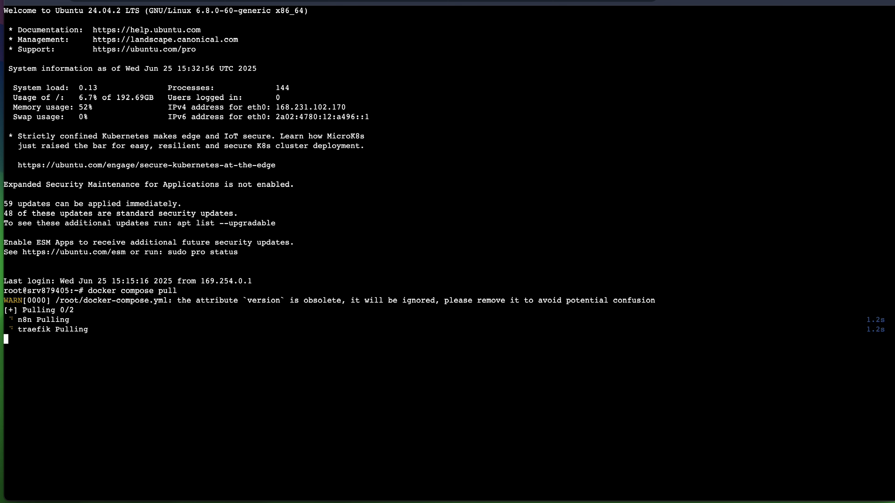
key("super+Tab")
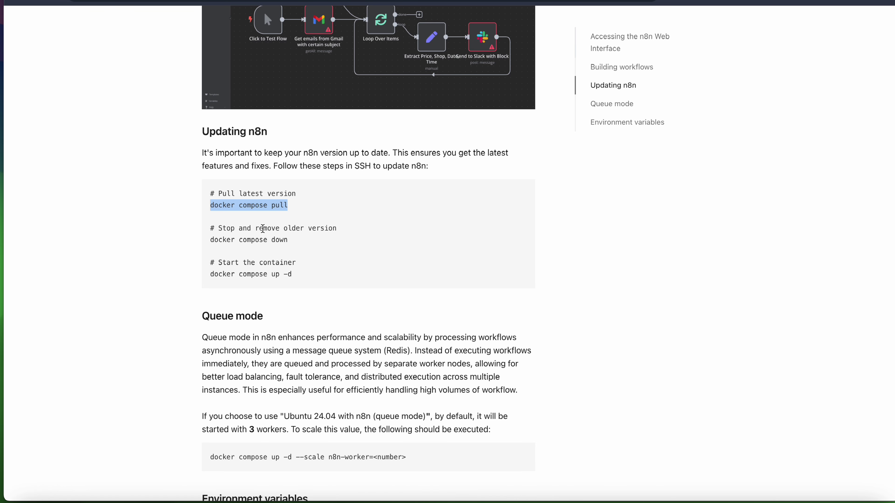
key("super+Tab")
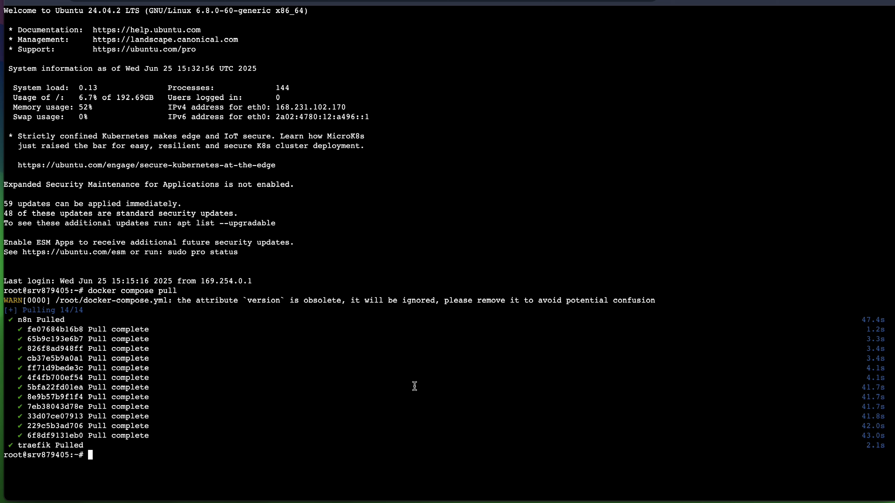
Copy docker compose down from the guide and execute it in the VPS terminal after listing the directory with ls
key("super+Tab")
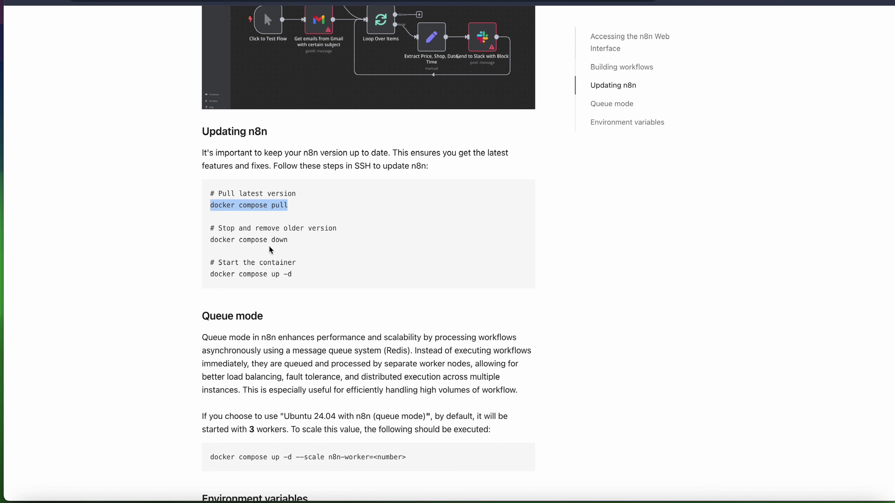
left_click_drag(290, 244, 183, 243)
key("super+c")
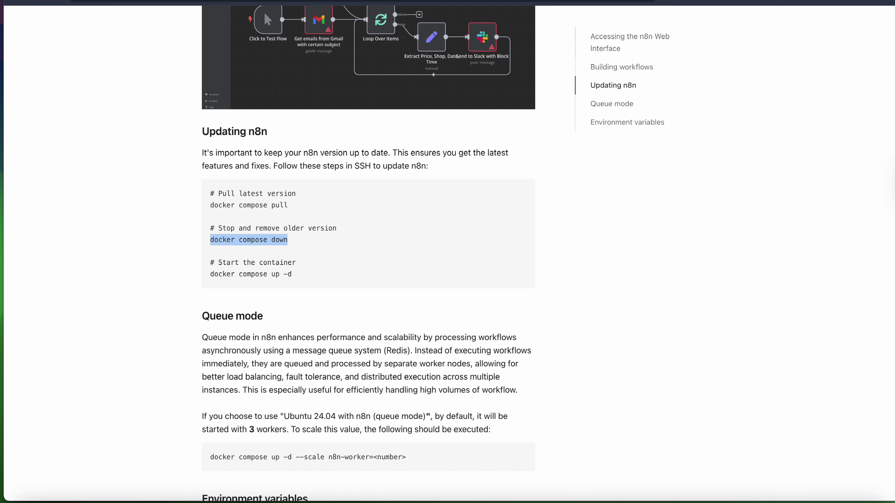
left_click(648, 2)
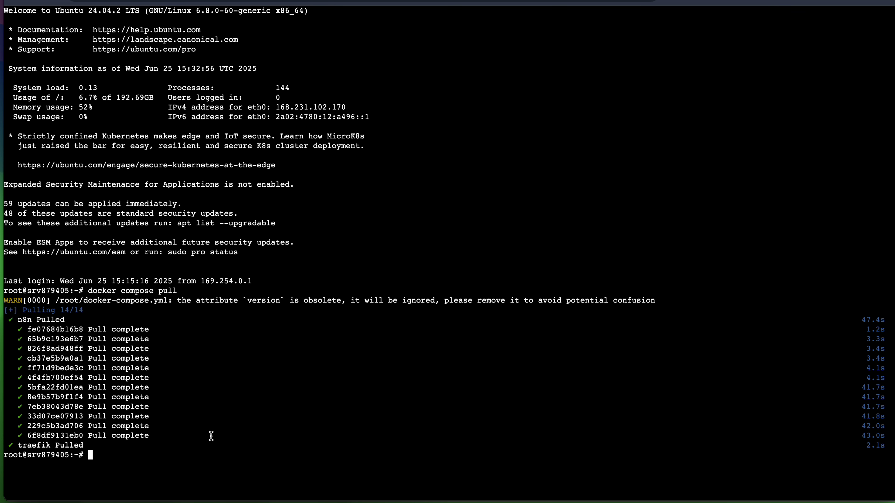
type("ls")
key("Return")
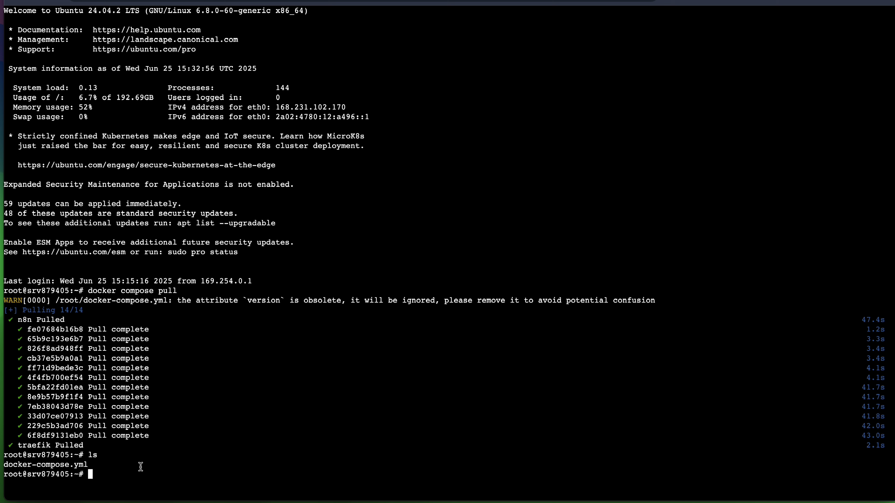
key("super+v")
key("Return")
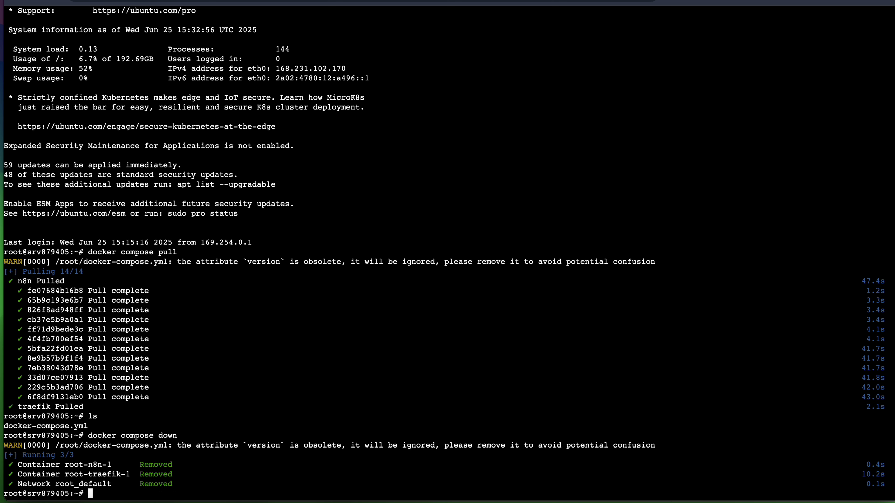
Copy docker compose up -d from the guide's Updating n8n section and execute it in the VPS terminal
key("super+Tab")
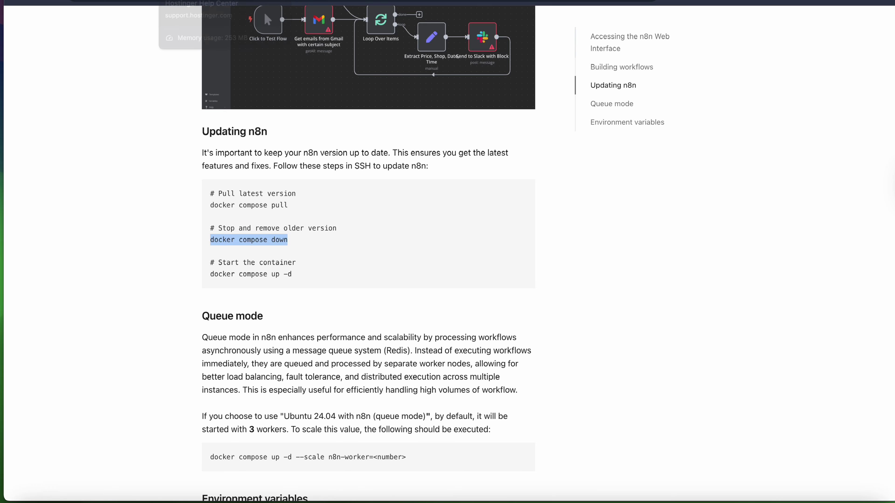
left_click(298, 274)
left_click_drag(299, 273, 199, 274)
key("super+c")
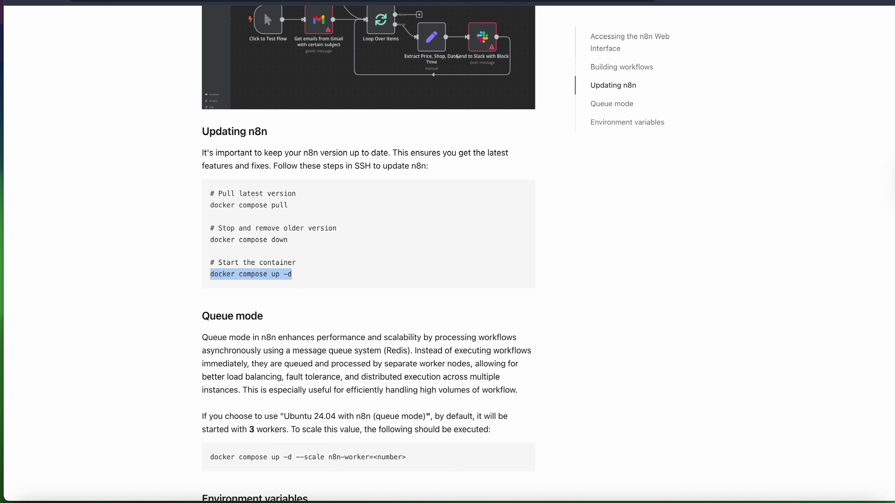
key("super+Tab")
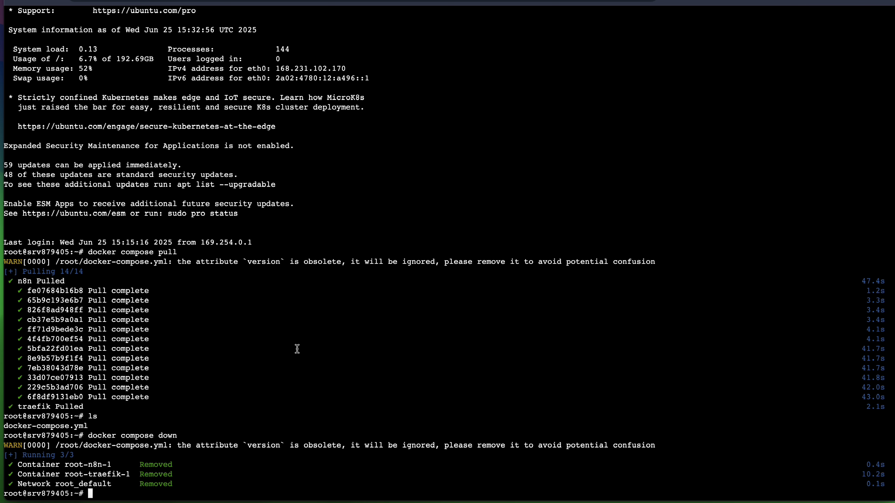
key("super+v")
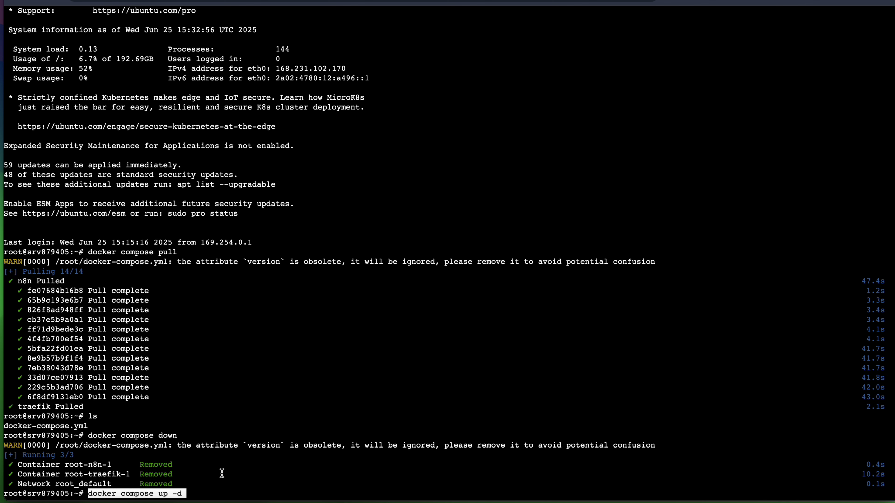
key("End")
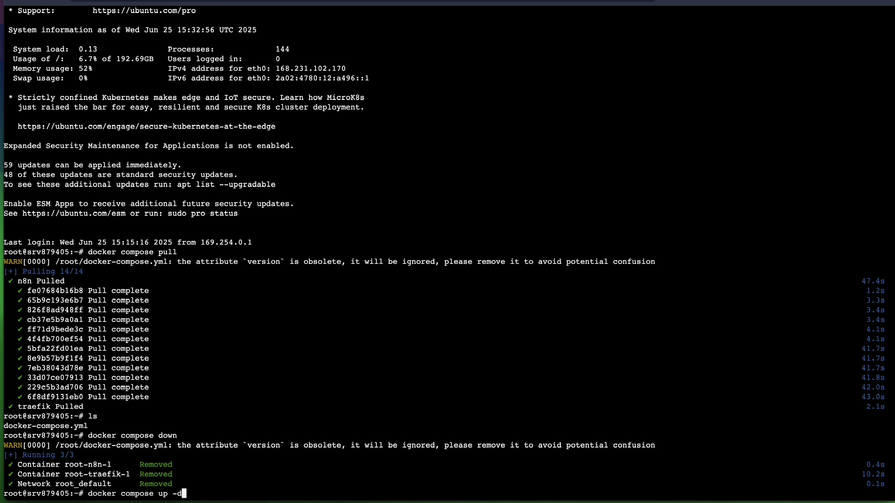
key("Return")
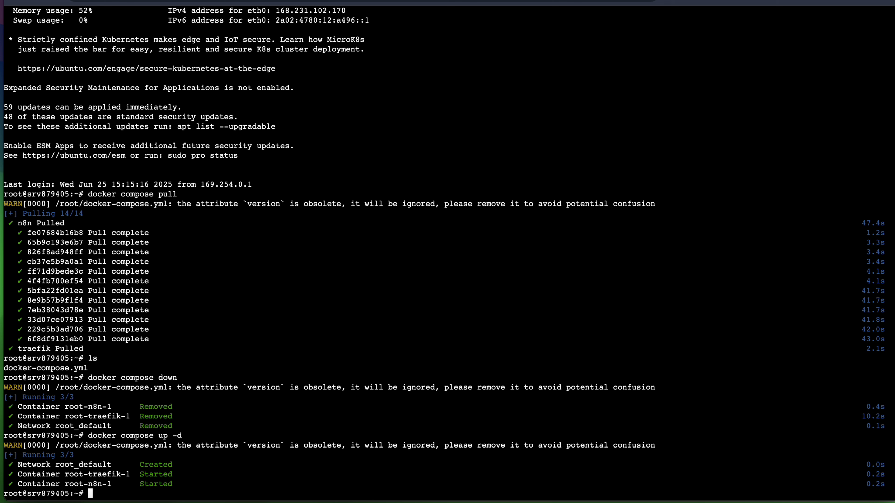
Switch back to the self-hosted n8n instance and reload its address to reach the workflows overview
left_click(307, 0)
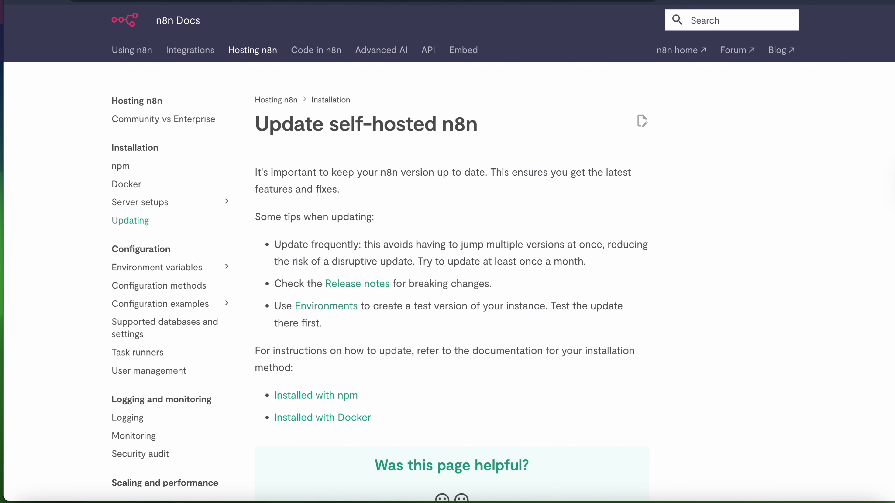
left_click(53, 0)
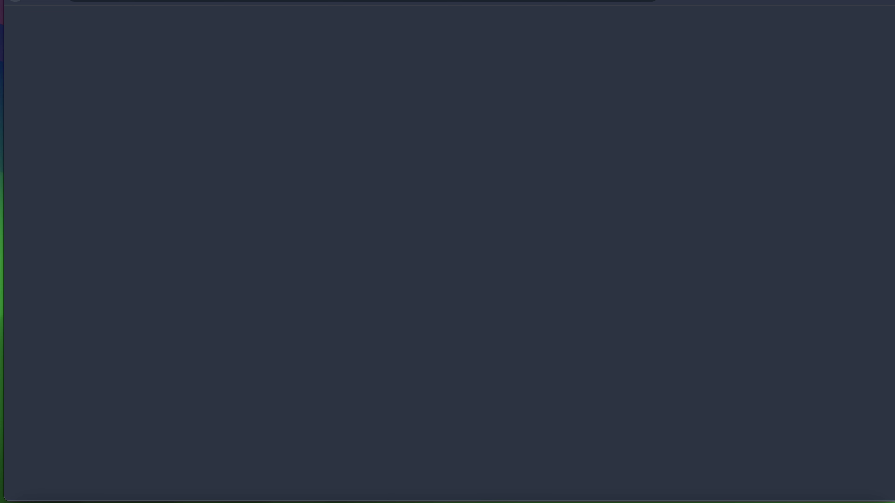
left_click(185, 0)
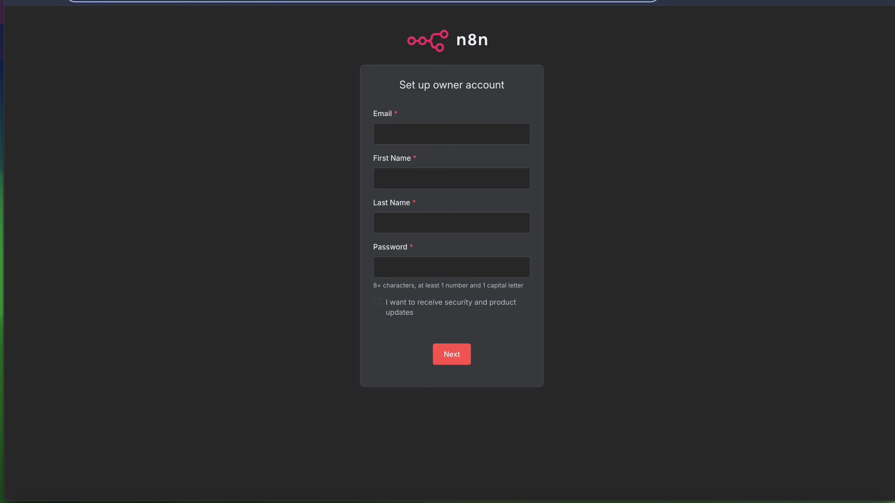
key("Return")
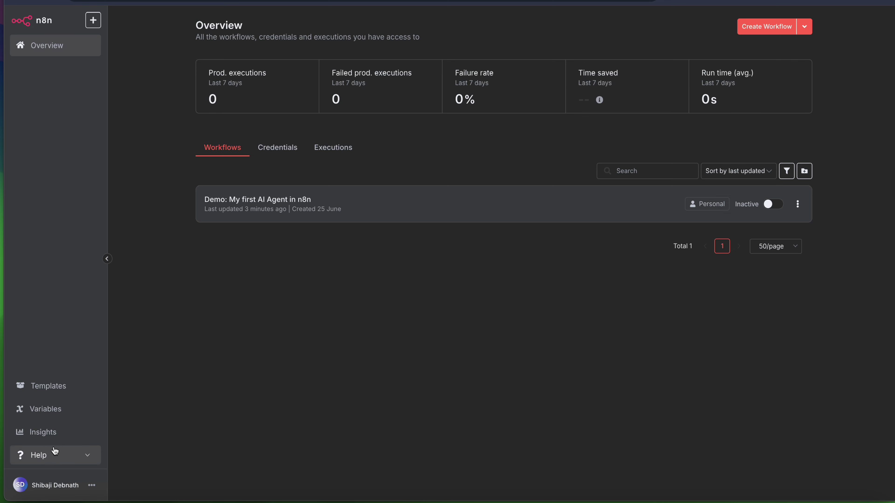
Check the installed n8n version in the instance settings, and return to the workflows overview
left_click(90, 485)
left_click(101, 445)
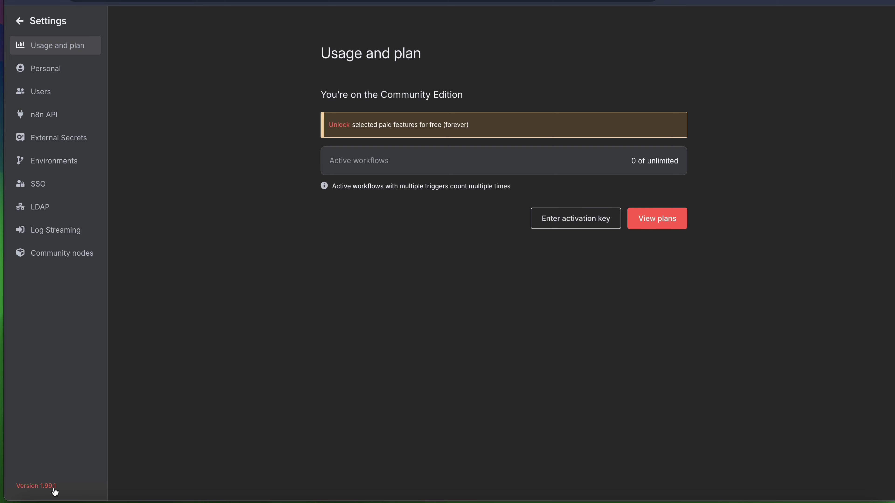
left_click(27, 24)
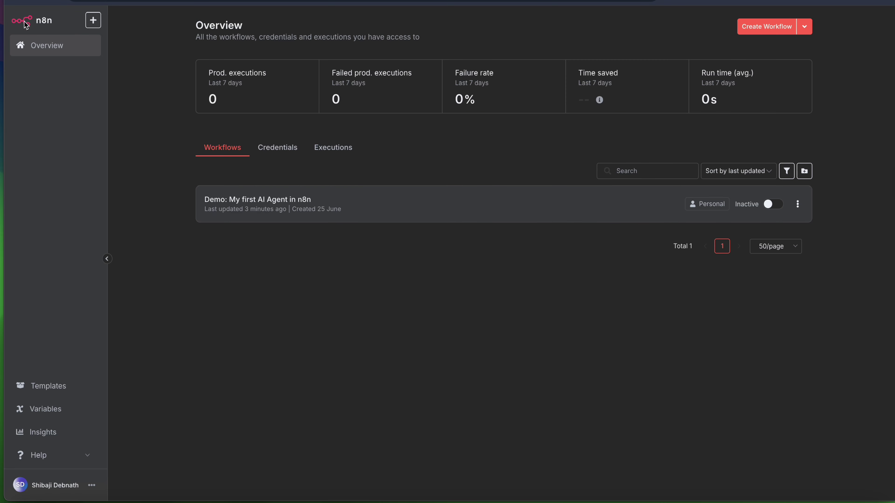